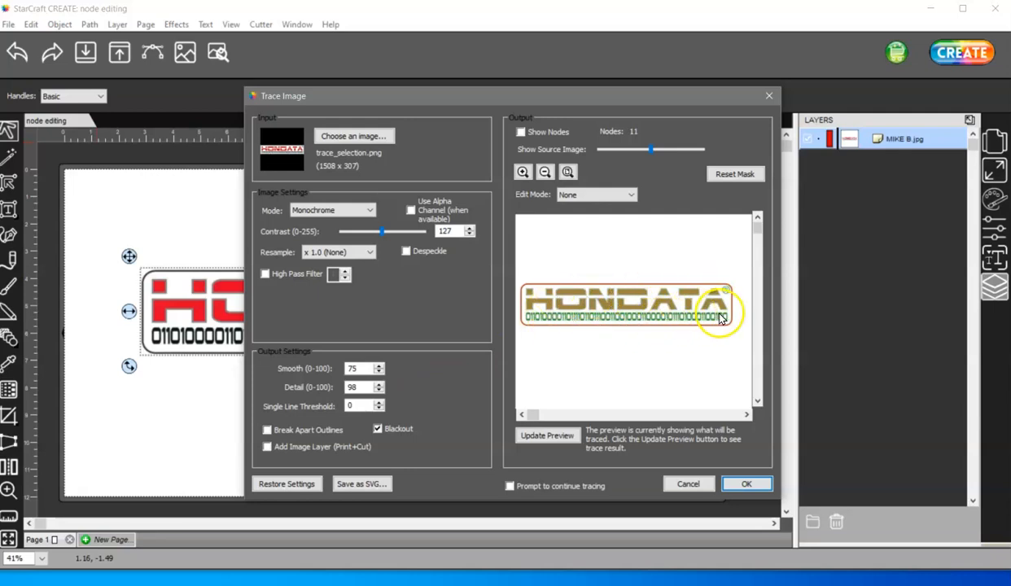
# Step: Trace the HONDATA logo with the Blackout settings and give the traced shape no fill and a green 00FF00 stroke
pyautogui.click(547, 435)
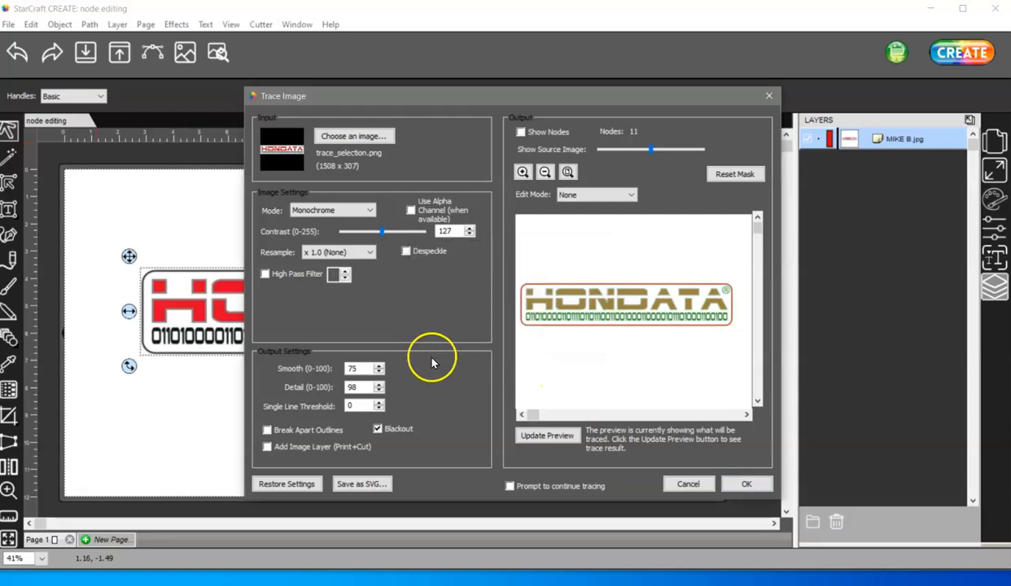
pyautogui.press('Return')
pyautogui.click(1003, 198)
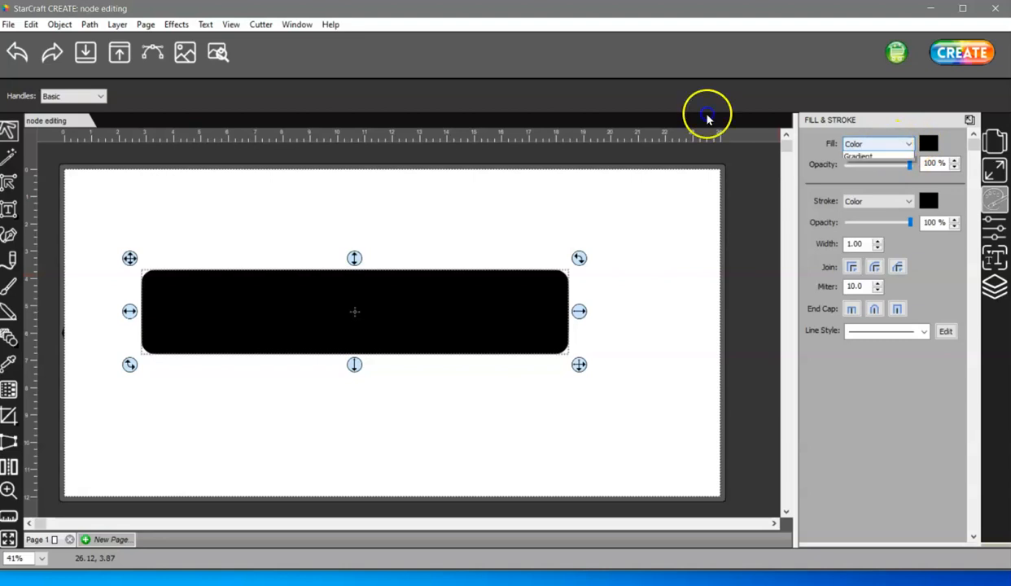
pyautogui.click(890, 143)
pyautogui.click(877, 153)
pyautogui.click(928, 201)
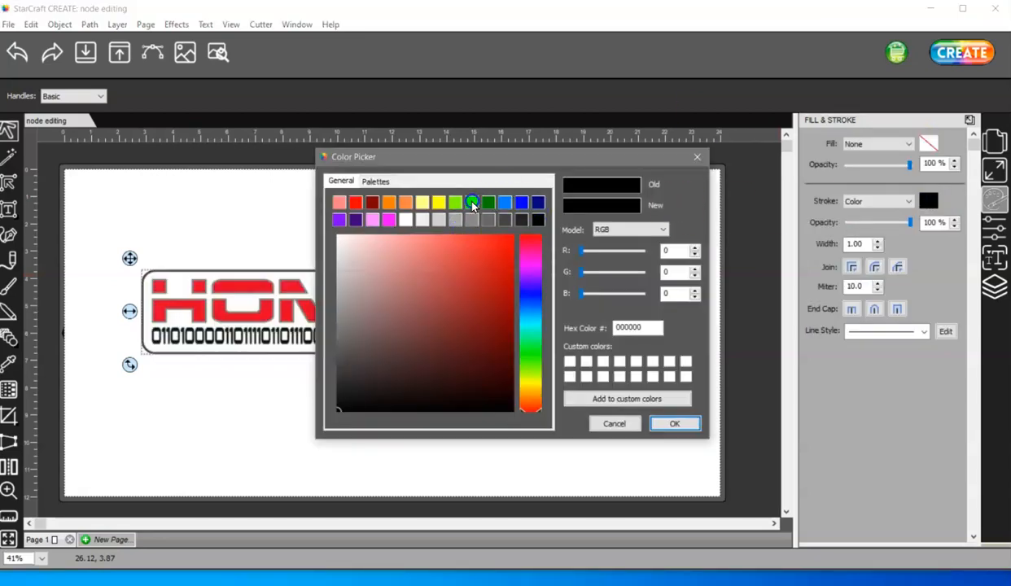
pyautogui.click(472, 203)
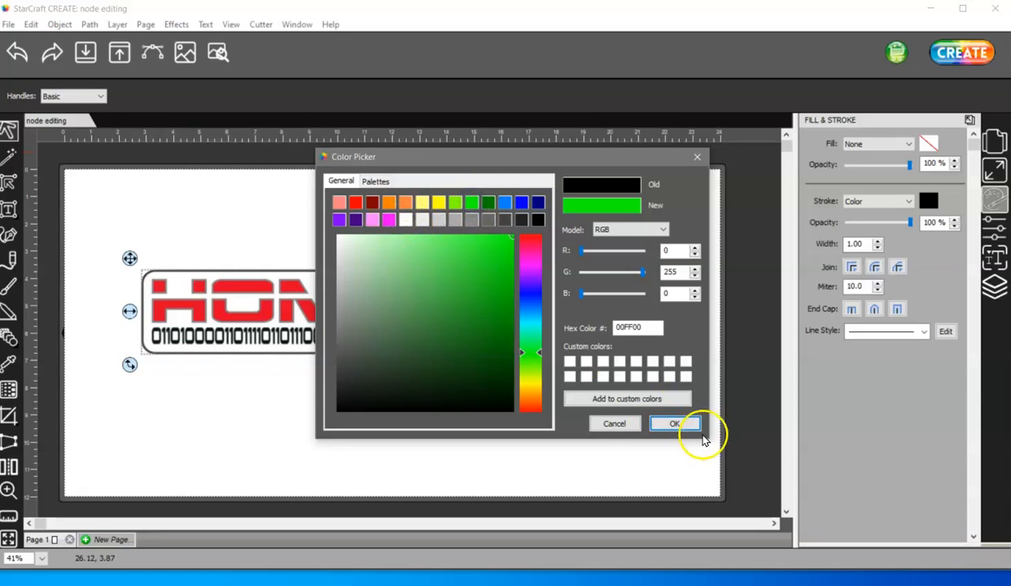
pyautogui.click(664, 426)
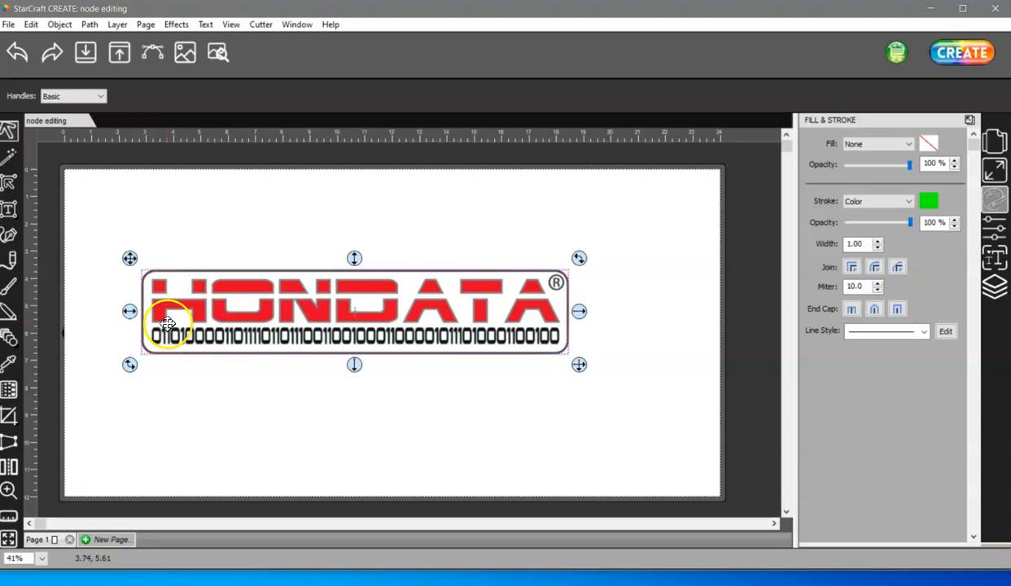
# Step: Simplify the traced outline on the trace_selection.png layer with a threshold of 97
pyautogui.click(10, 489)
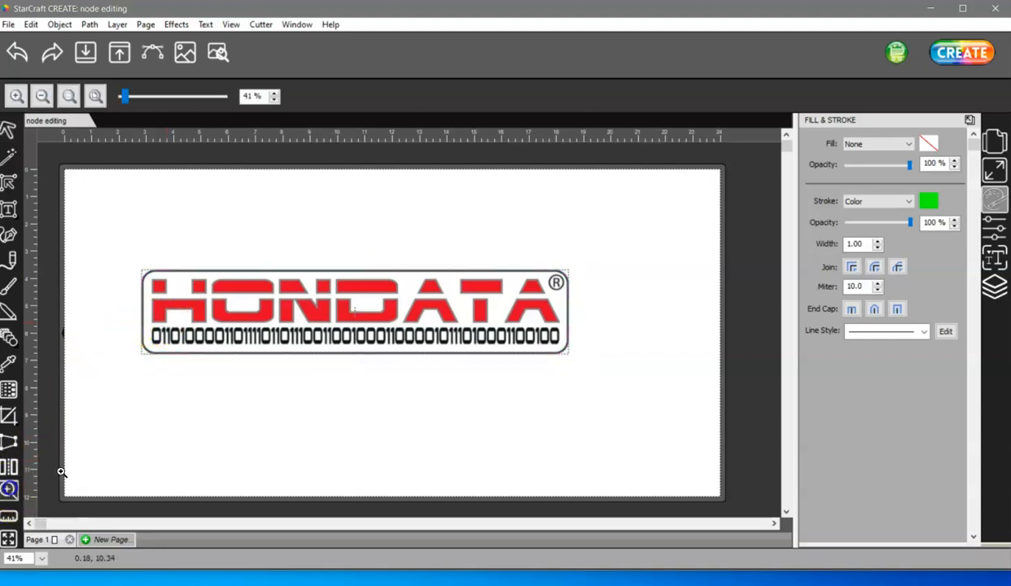
pyautogui.moveTo(113, 246); pyautogui.dragTo(193, 306)
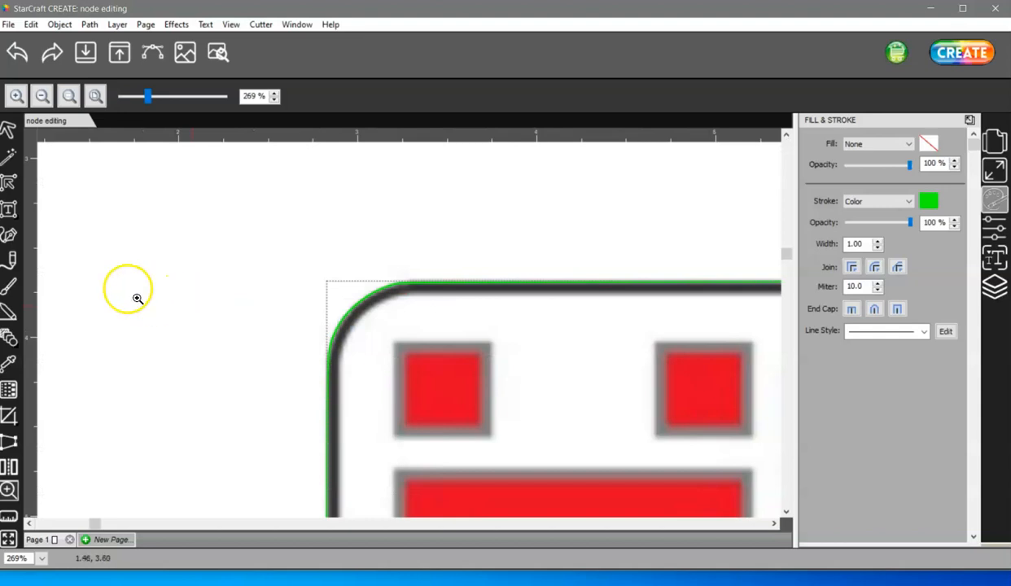
pyautogui.click(8, 130)
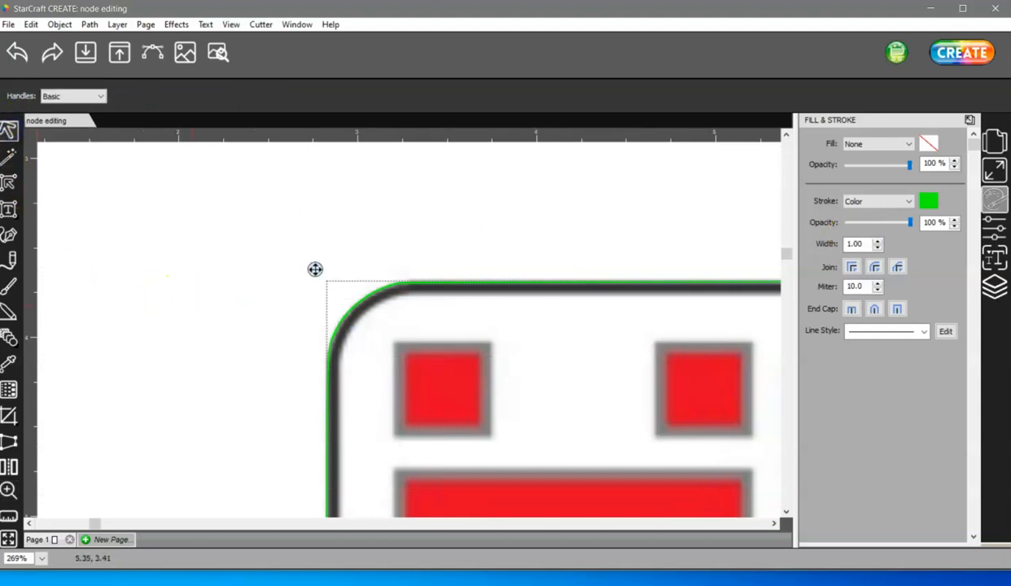
pyautogui.click(993, 289)
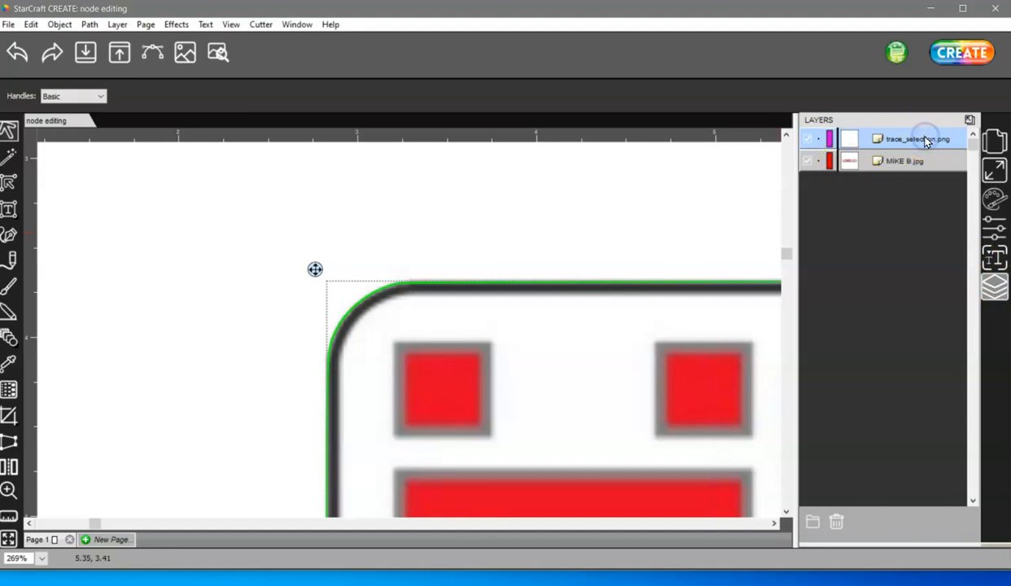
pyautogui.click(90, 25)
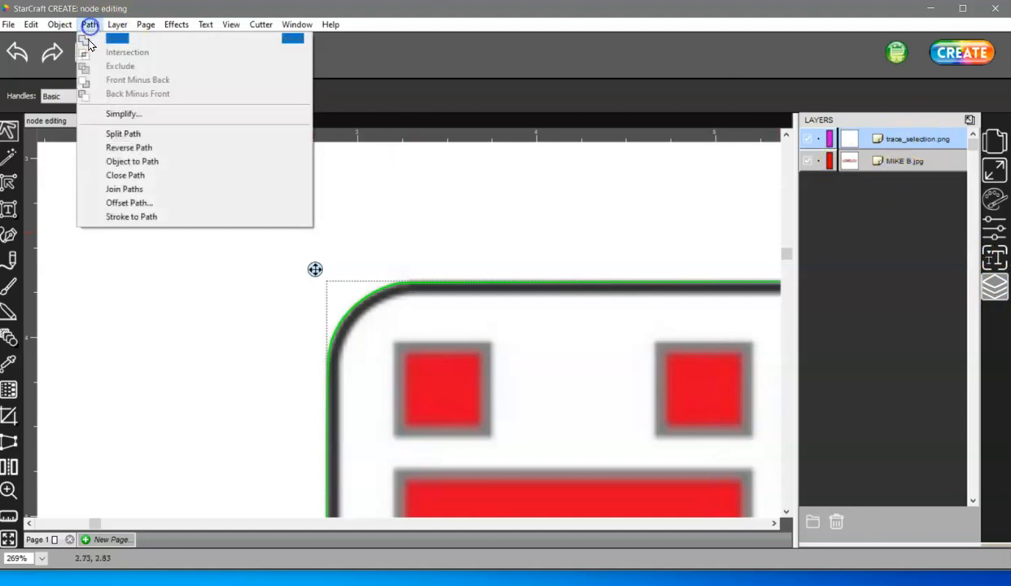
pyautogui.click(114, 114)
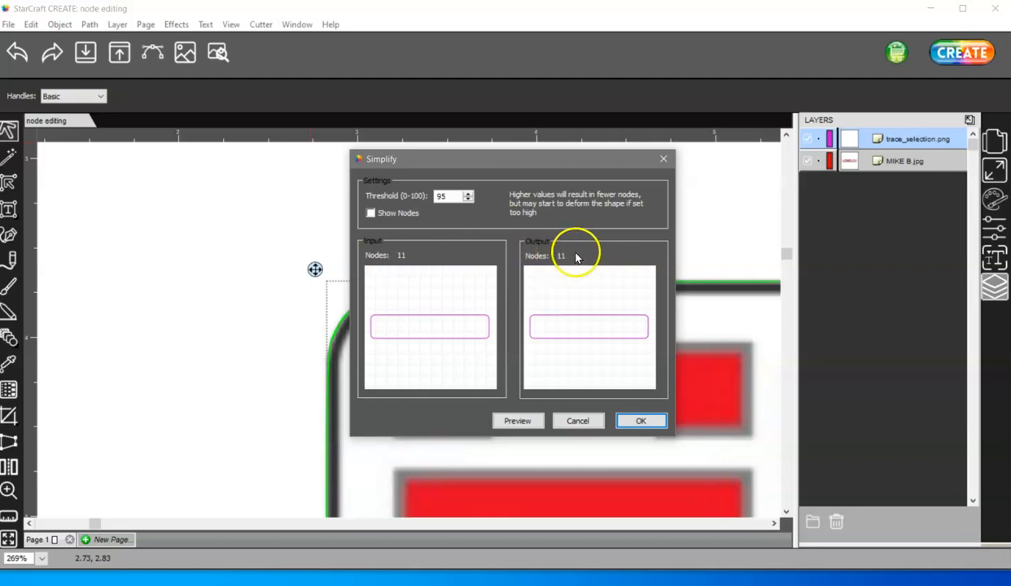
pyautogui.click(468, 193)
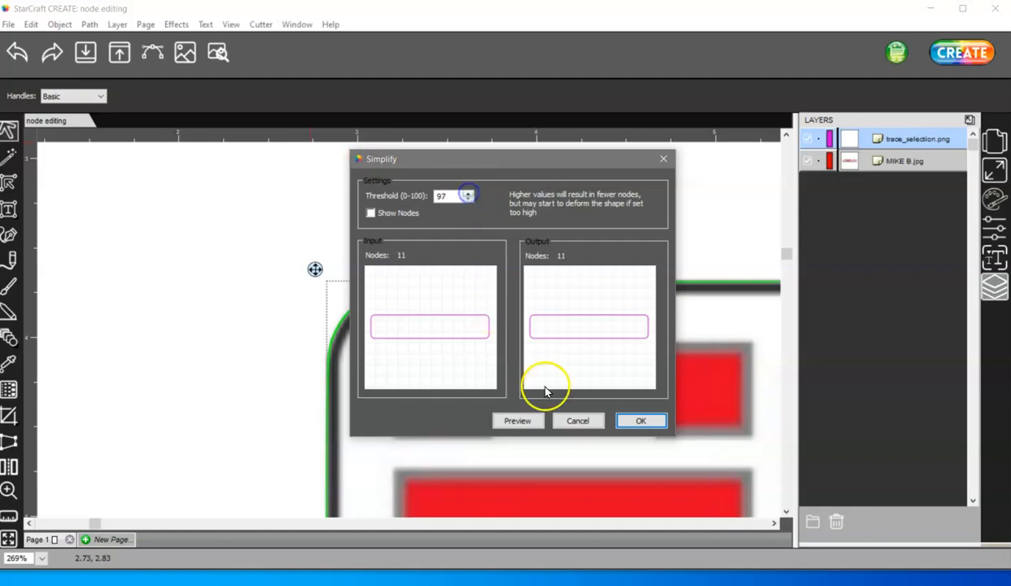
pyautogui.click(519, 422)
pyautogui.click(640, 420)
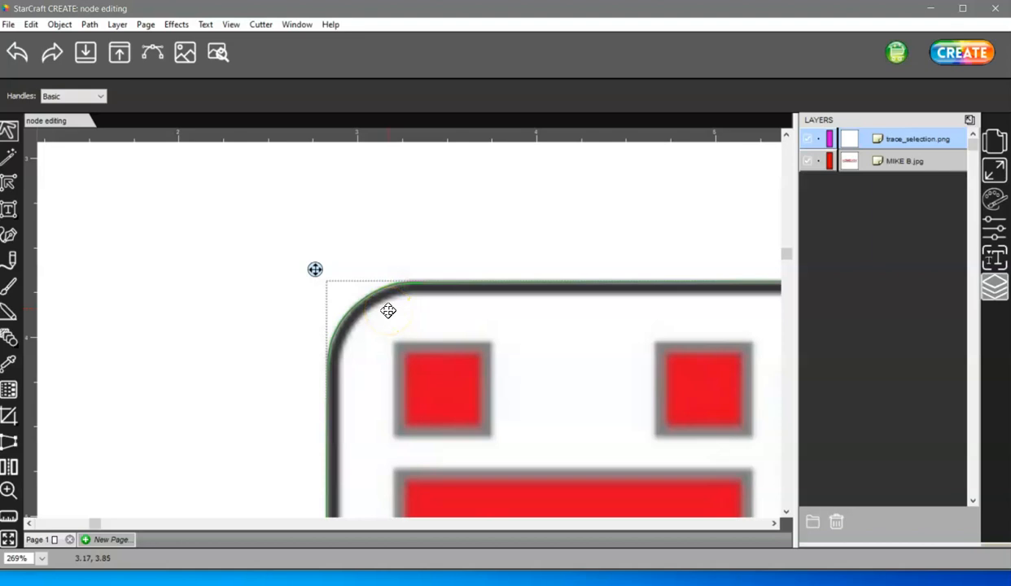
# Step: Smooth the outline's upper-left corner by moving its top node slightly left and aligning both curve handles with the adjoining straight edges
pyautogui.click(809, 164)
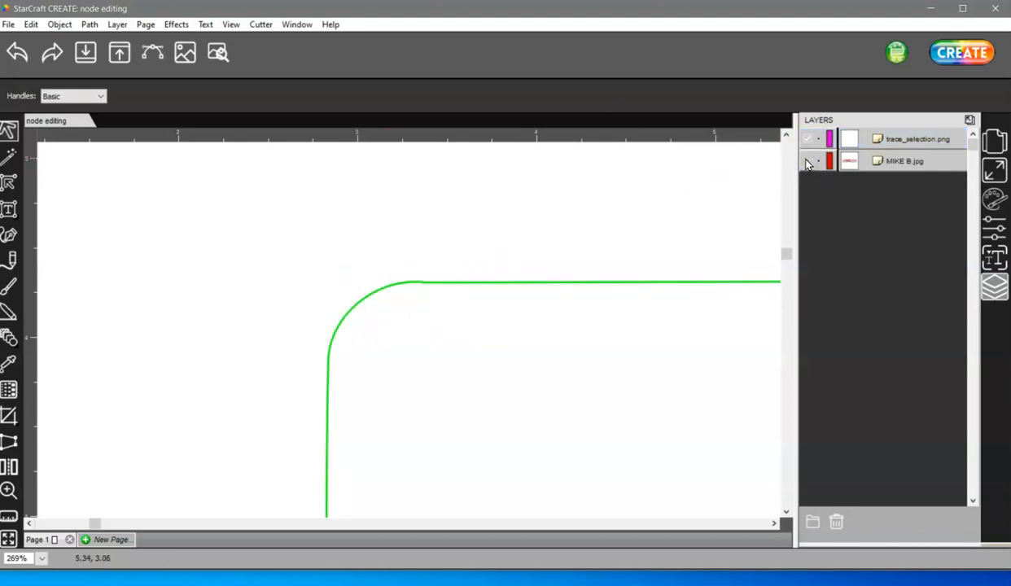
pyautogui.click(8, 490)
pyautogui.moveTo(285, 256); pyautogui.dragTo(489, 431)
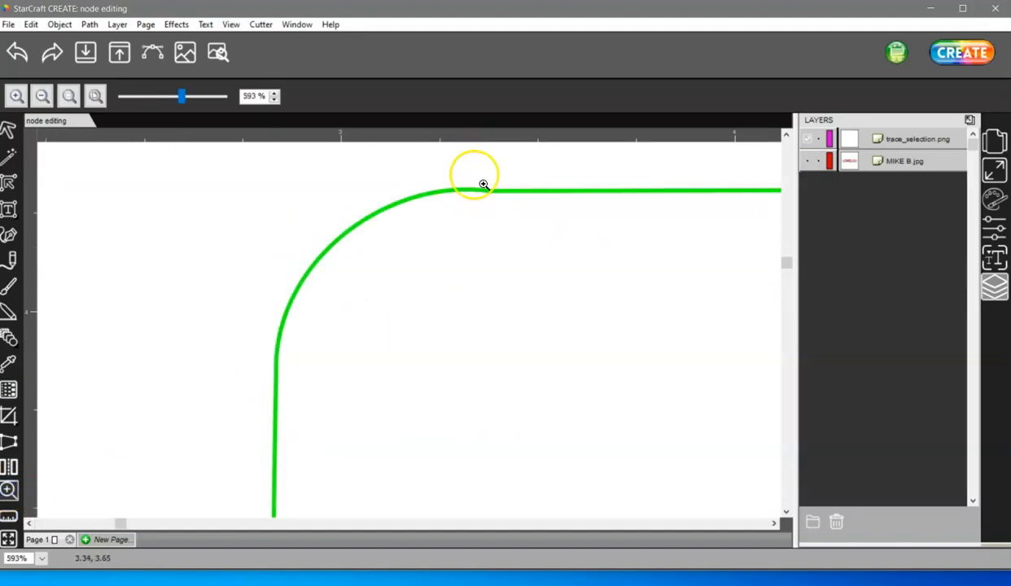
pyautogui.click(808, 161)
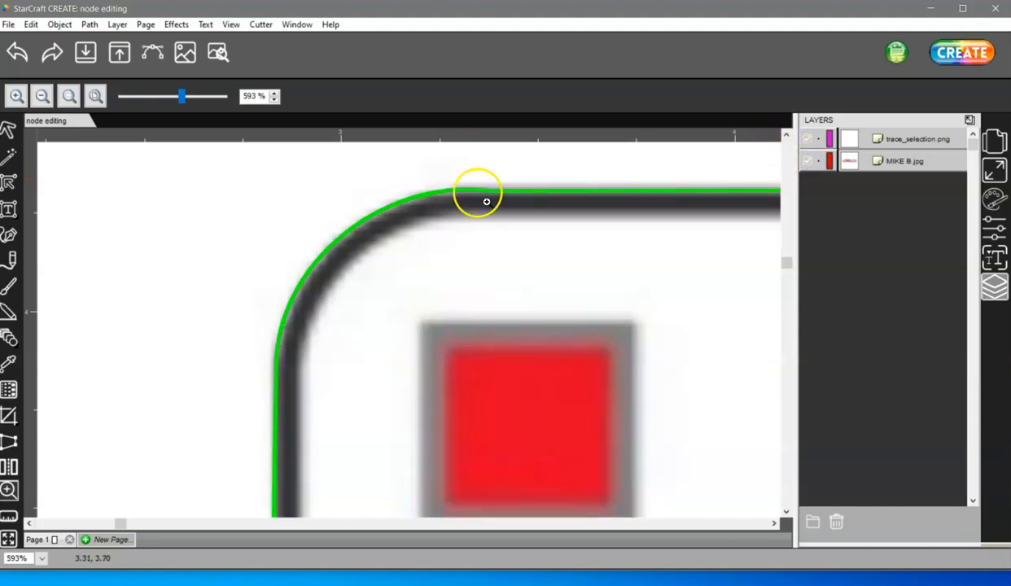
pyautogui.click(8, 186)
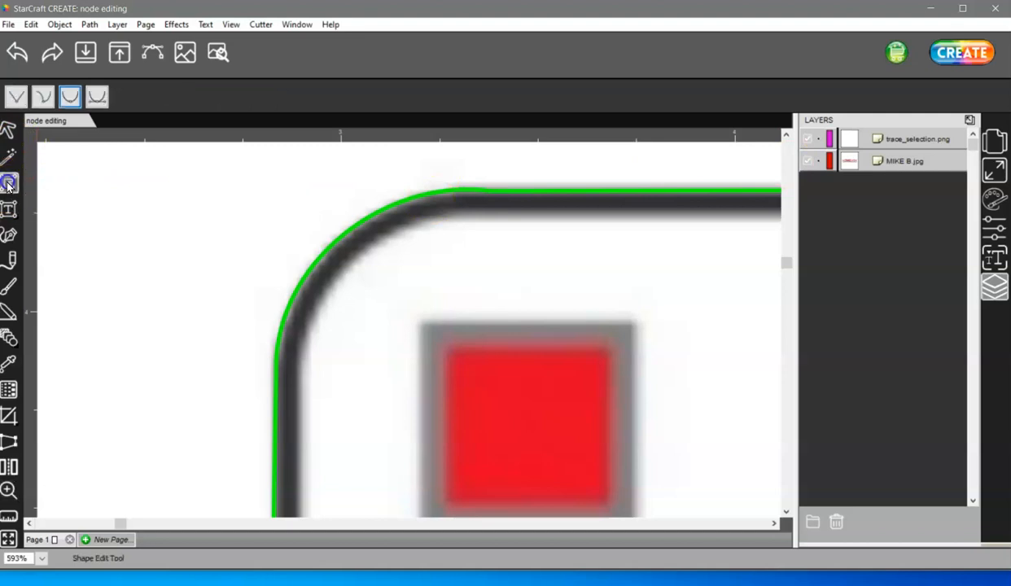
pyautogui.click(486, 192)
pyautogui.moveTo(384, 178); pyautogui.dragTo(385, 192)
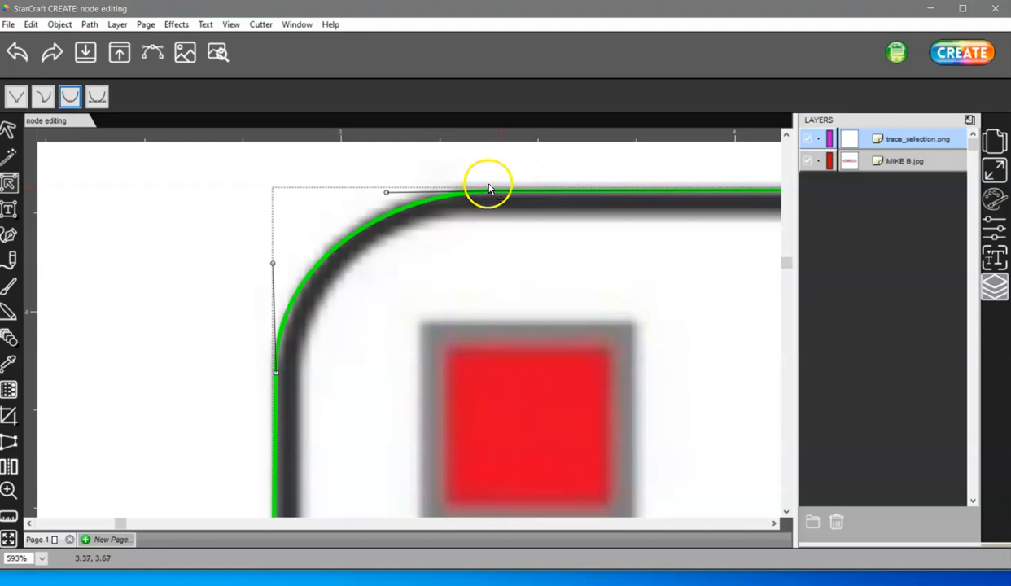
pyautogui.moveTo(490, 193); pyautogui.dragTo(474, 193)
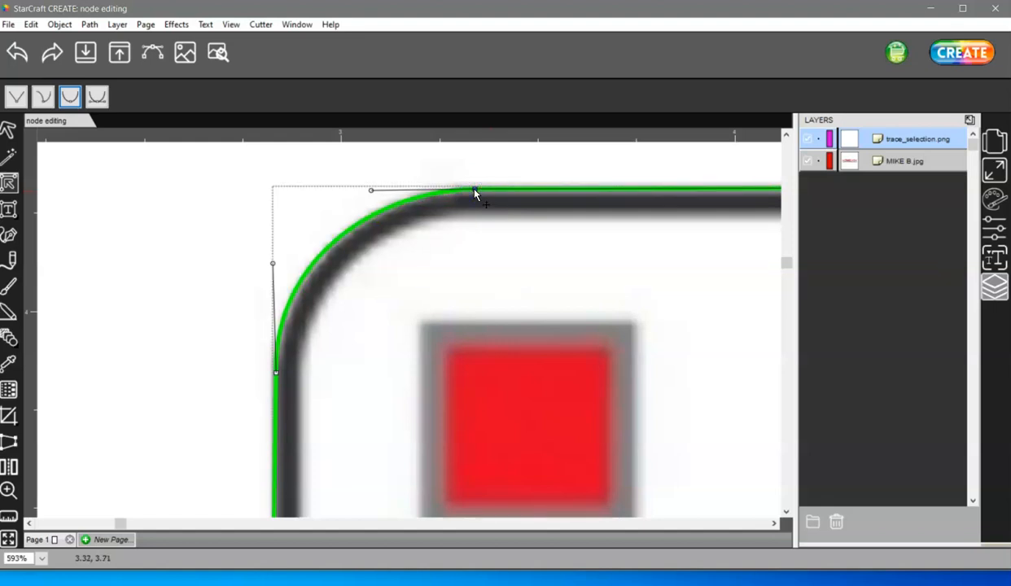
pyautogui.click(271, 262)
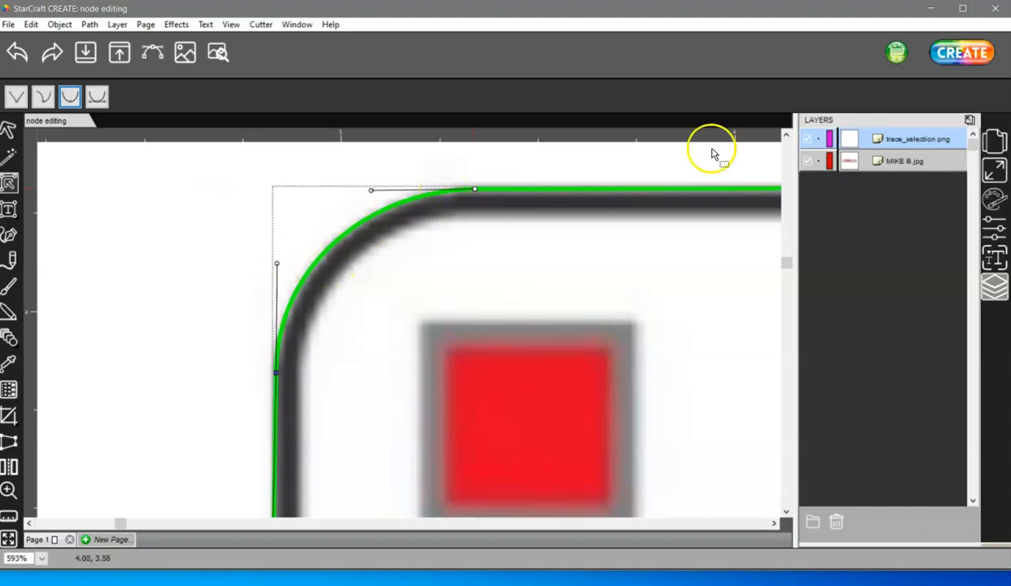
# Step: Hide the MIKE B.jpg layer and straighten the curve handles at the outline's lower-left corner to line up with its edges
pyautogui.click(810, 161)
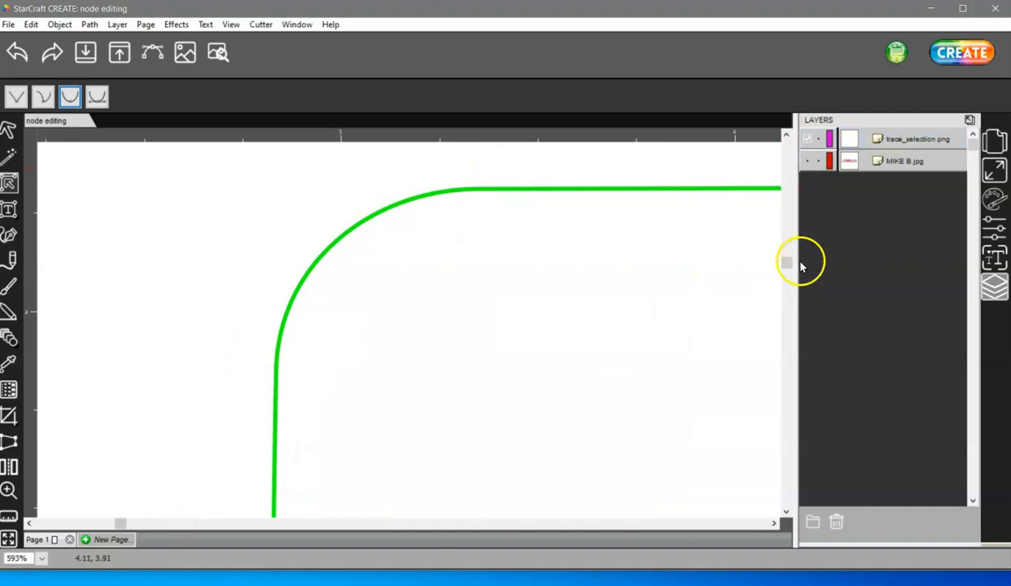
pyautogui.moveTo(786, 262); pyautogui.dragTo(774, 331)
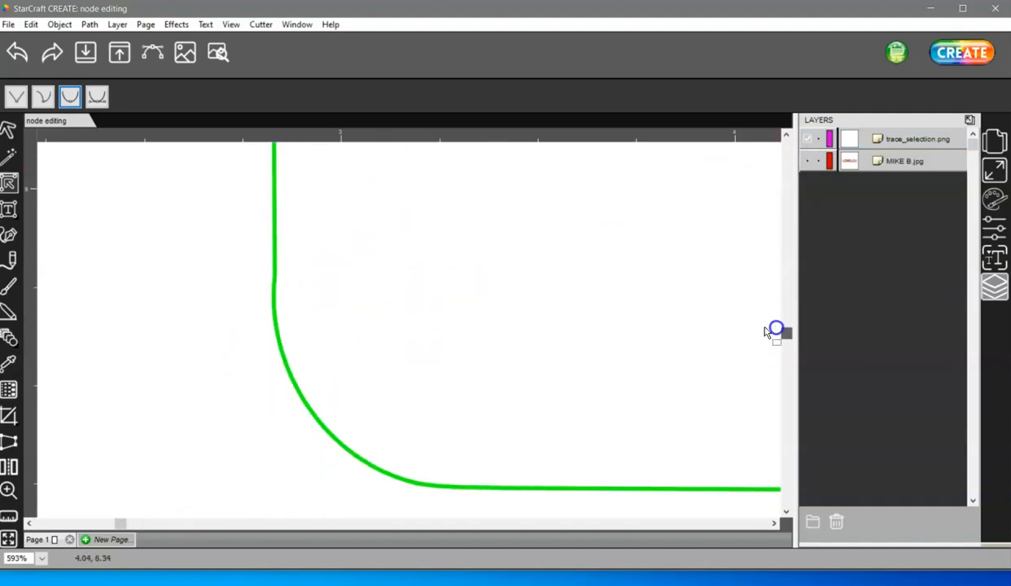
pyautogui.click(70, 98)
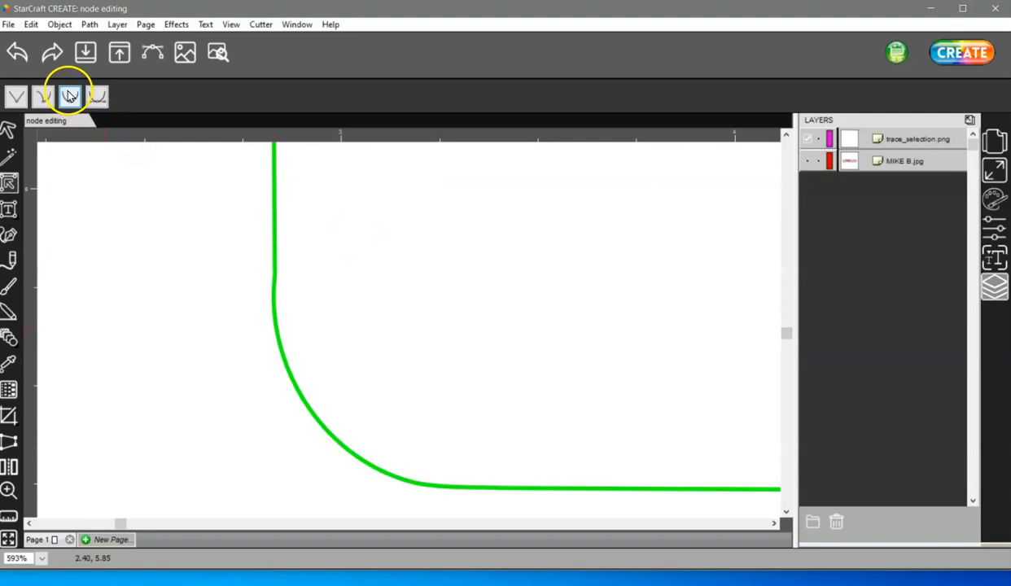
pyautogui.click(68, 97)
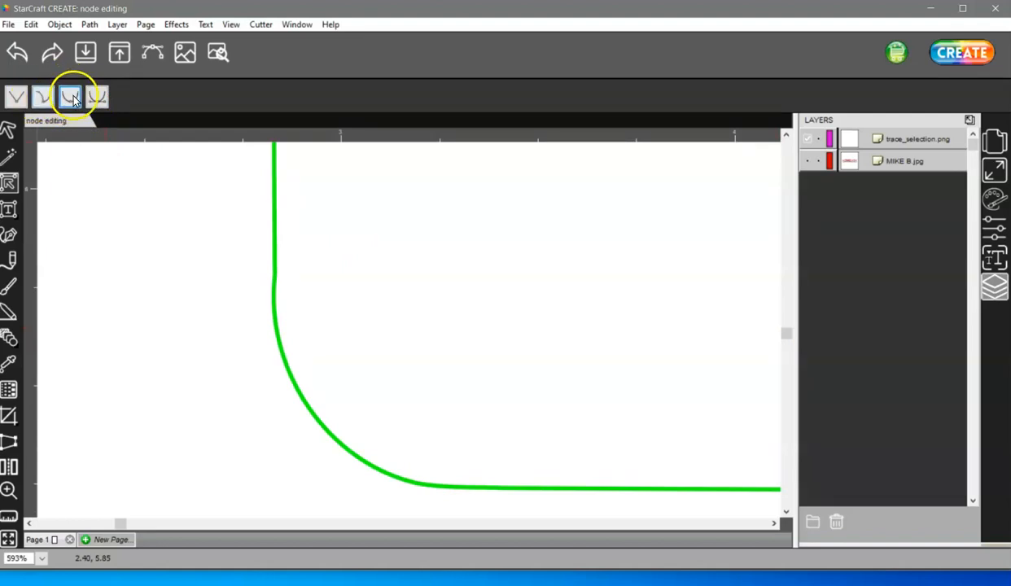
pyautogui.click(306, 407)
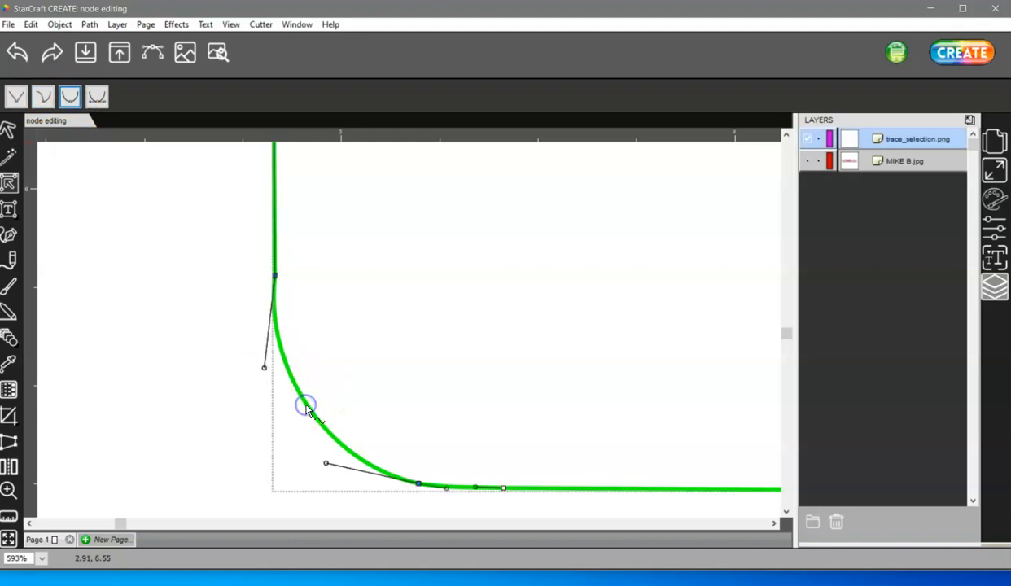
pyautogui.click(275, 262)
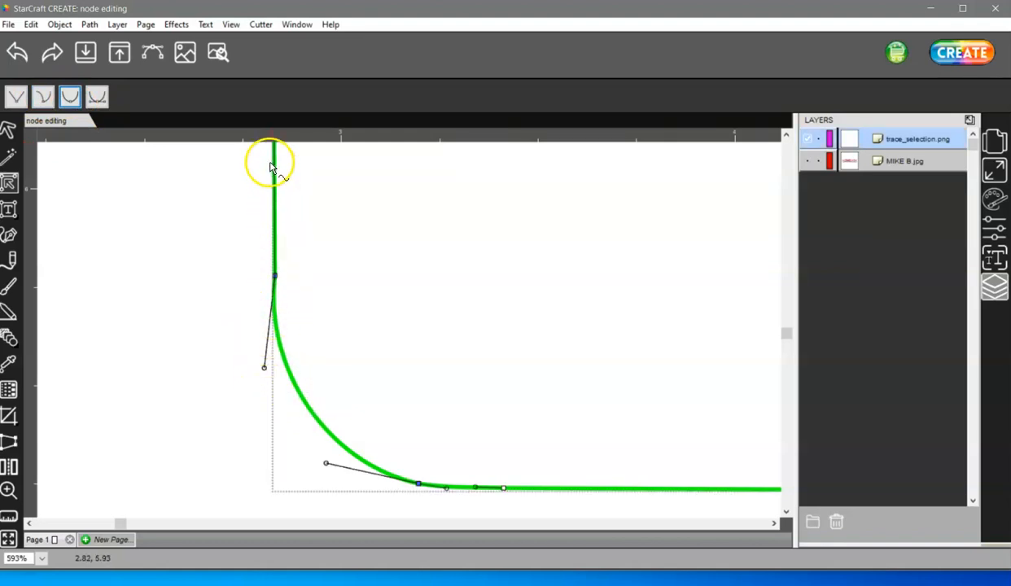
pyautogui.click(264, 367)
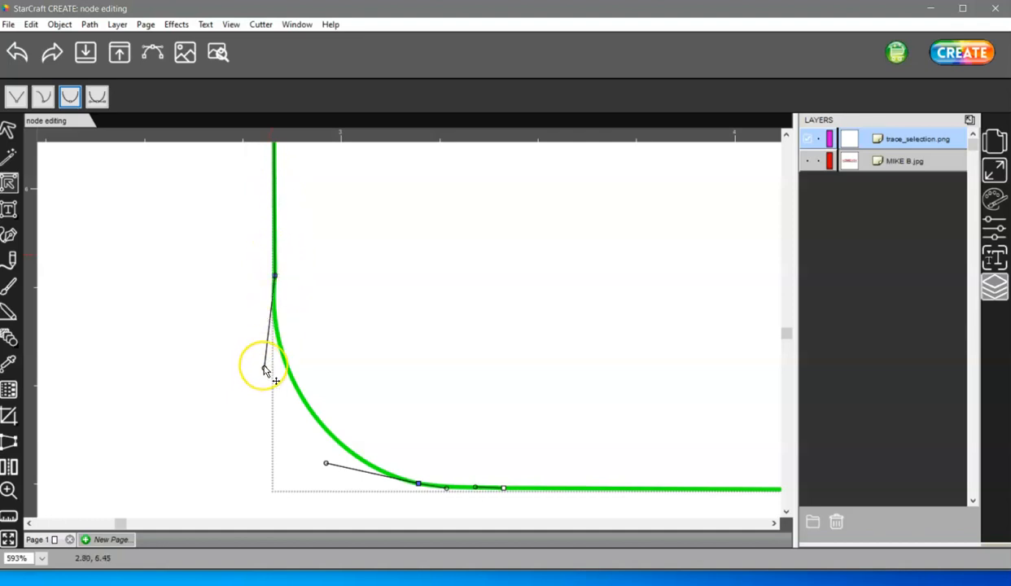
pyautogui.moveTo(264, 368); pyautogui.dragTo(274, 367)
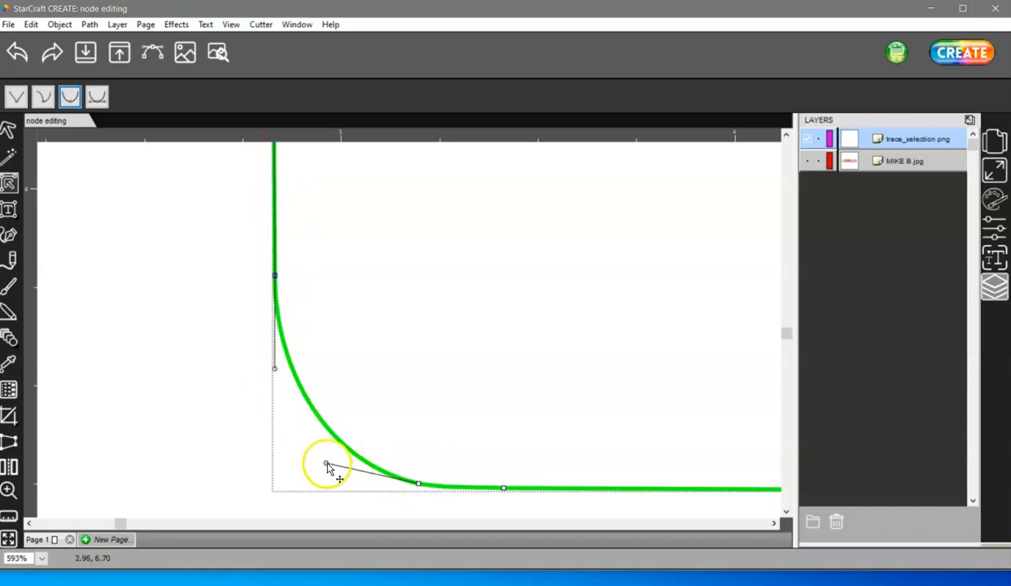
pyautogui.moveTo(325, 466); pyautogui.dragTo(325, 481)
pyautogui.click(447, 486)
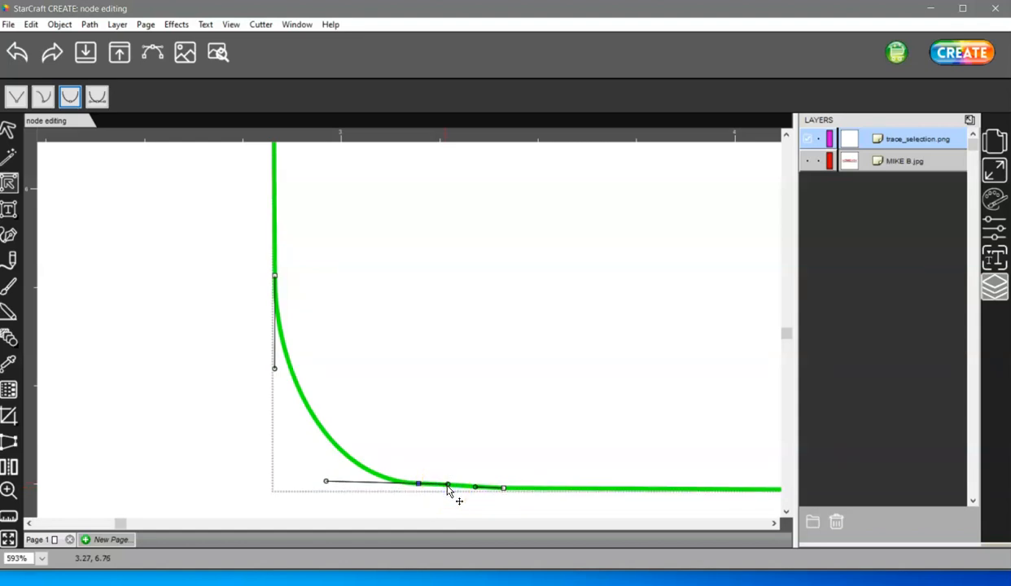
# Step: Show the MIKE B.jpg layer, shorten the curve handle of the lower-left corner's bottom node, and move the corner's left-edge node down
pyautogui.click(806, 163)
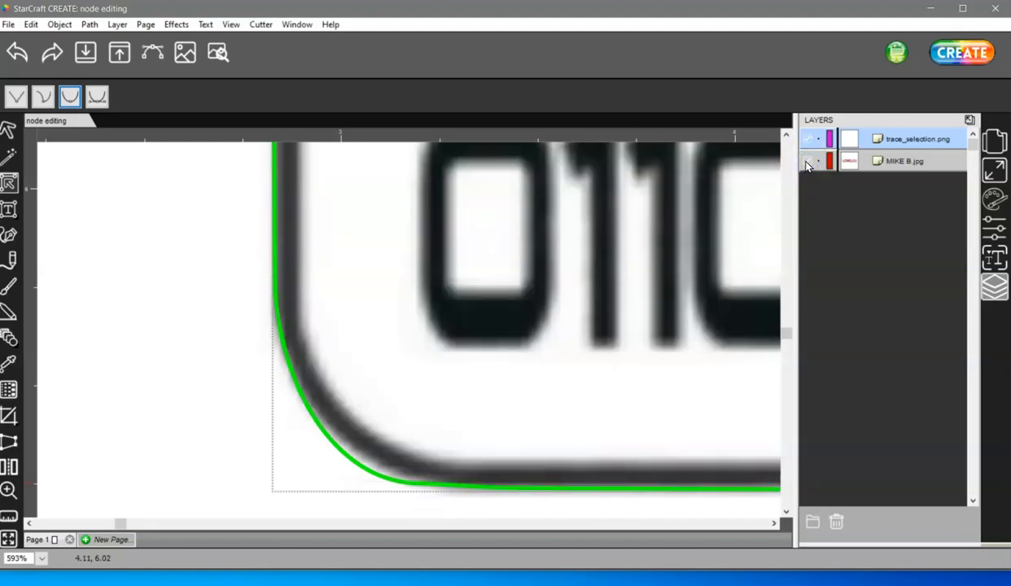
pyautogui.click(394, 481)
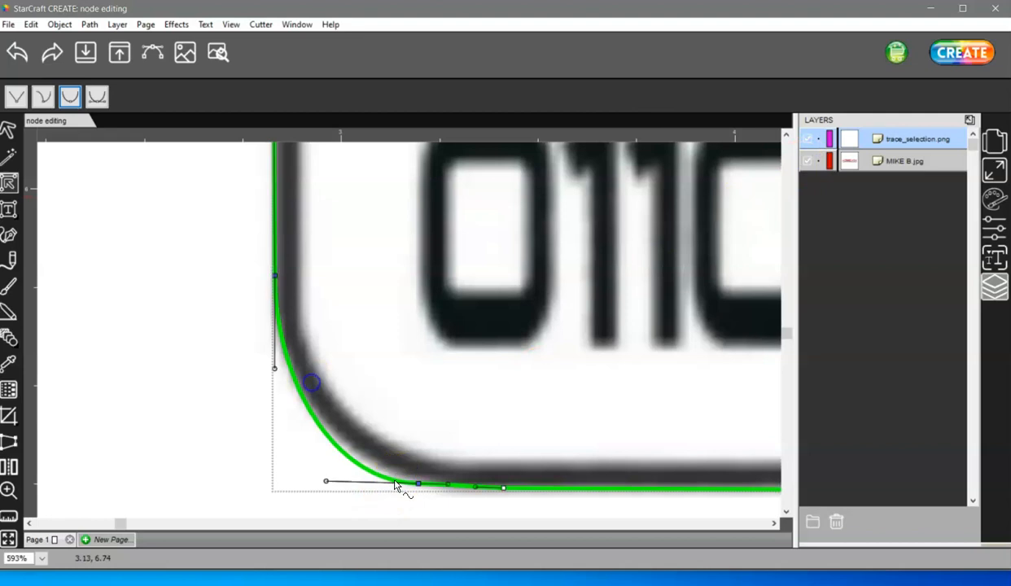
pyautogui.moveTo(326, 481); pyautogui.dragTo(342, 480)
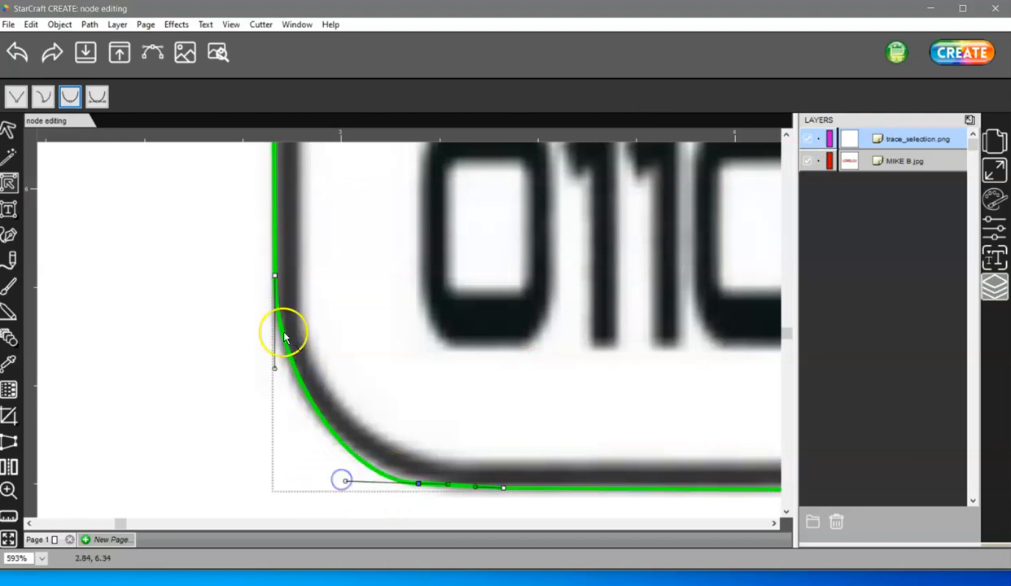
pyautogui.click(275, 273)
pyautogui.moveTo(275, 272); pyautogui.dragTo(275, 298)
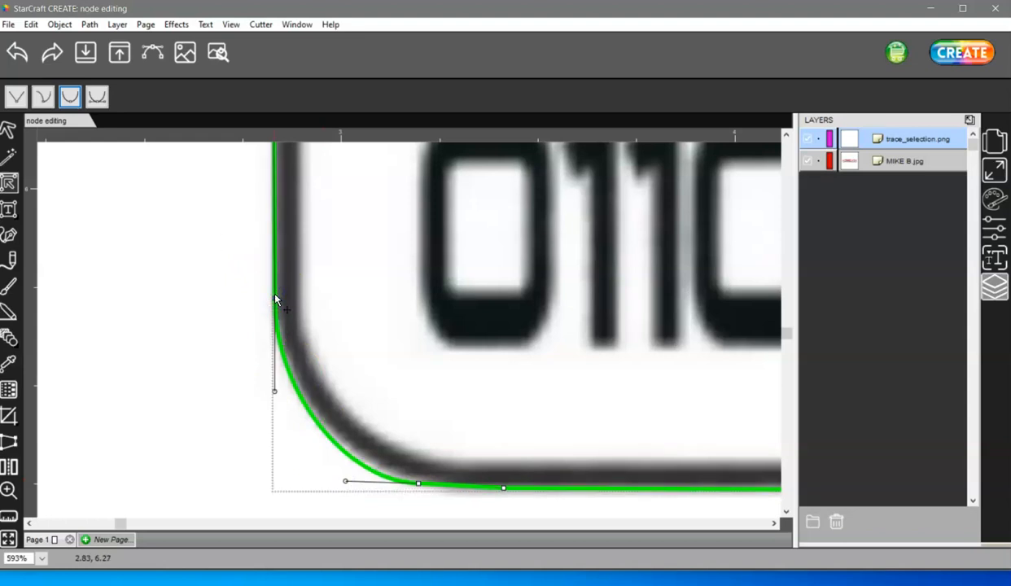
# Step: Level the lower-left corner's bottom node with the bottom edge, shorten its curve handle, and lengthen the left-edge node's downward handle
pyautogui.moveTo(345, 481); pyautogui.dragTo(417, 479)
pyautogui.click(418, 484)
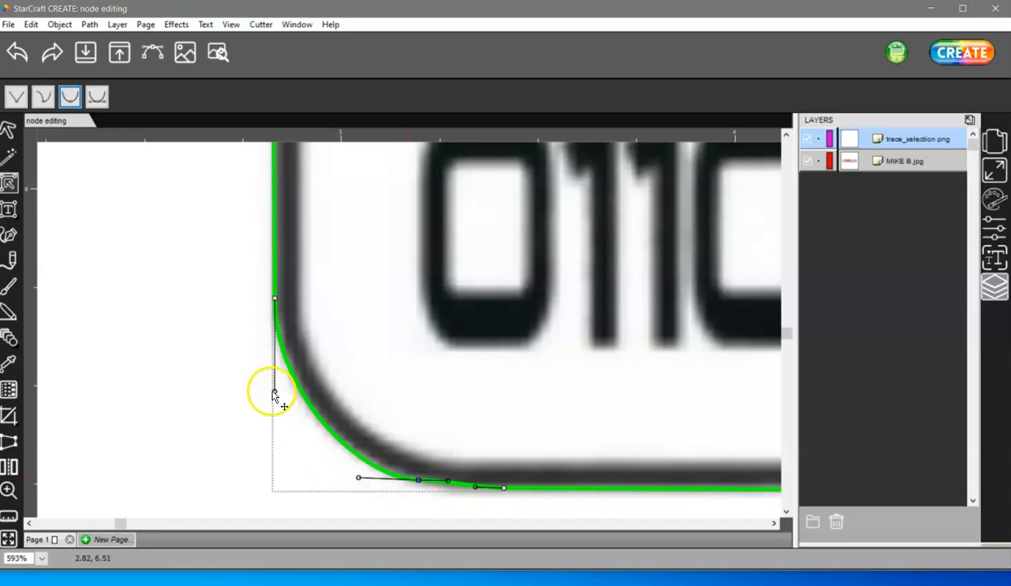
pyautogui.moveTo(274, 394); pyautogui.dragTo(275, 405)
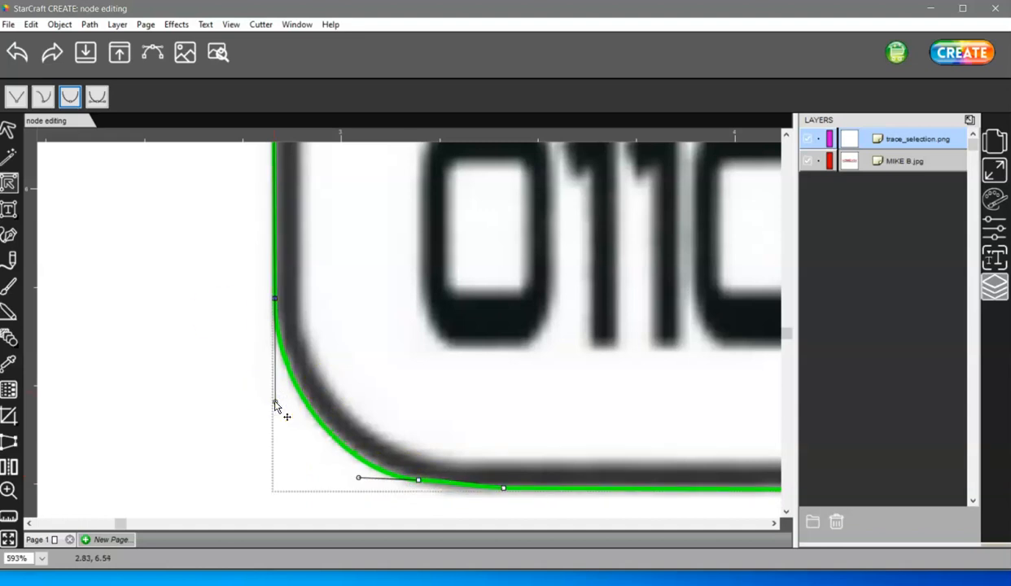
pyautogui.click(417, 482)
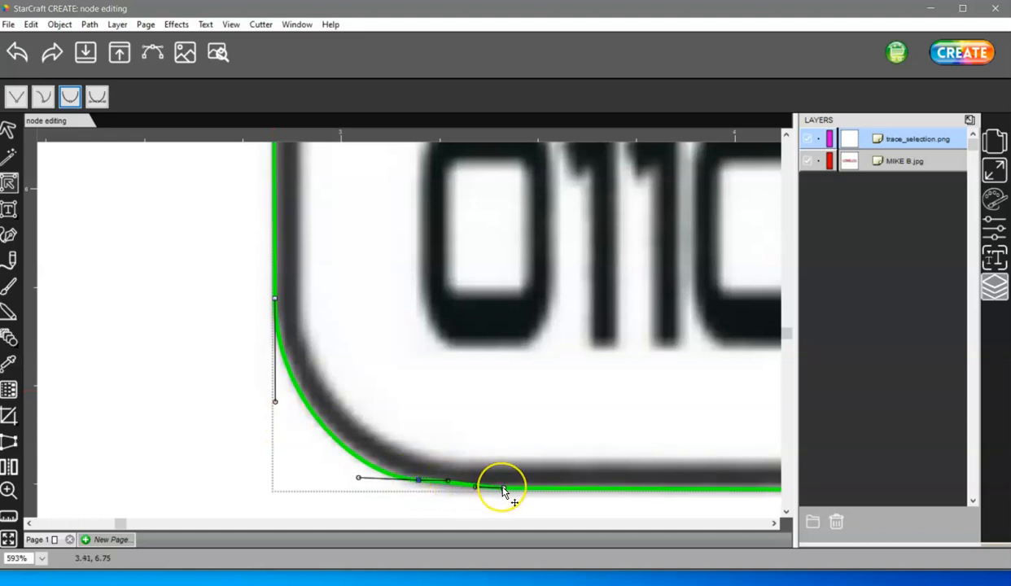
pyautogui.click(424, 484)
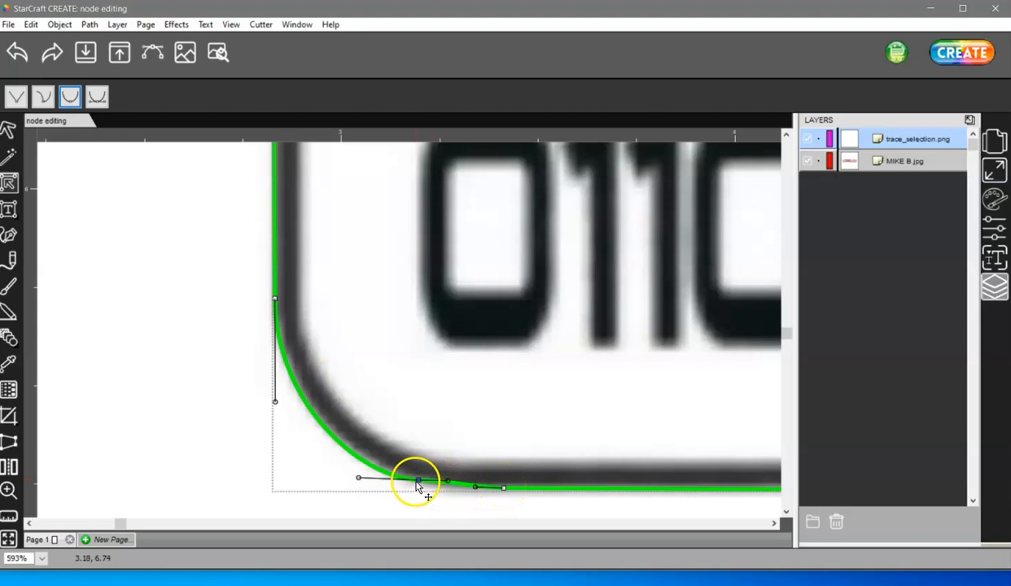
pyautogui.moveTo(417, 483); pyautogui.dragTo(417, 488)
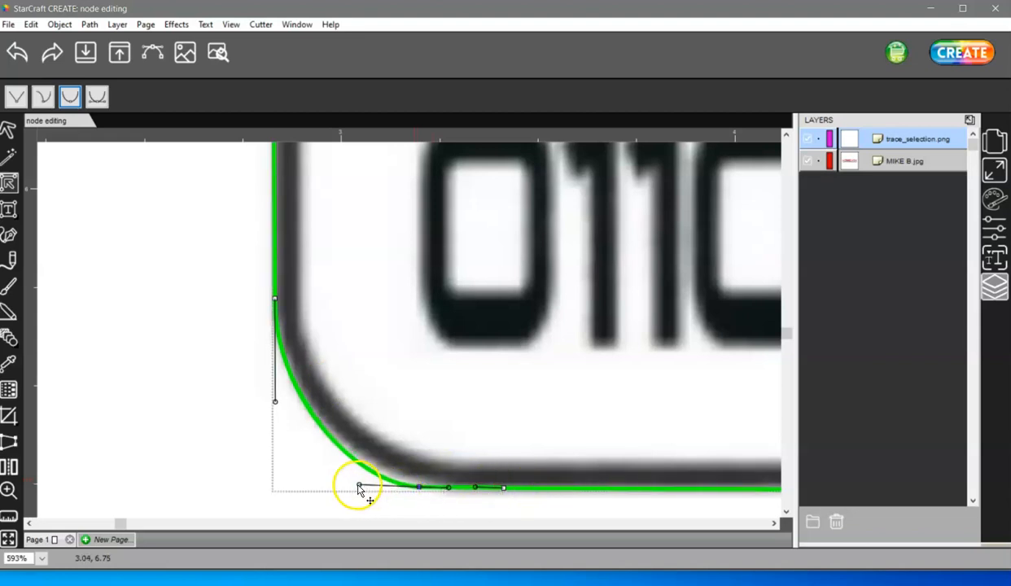
pyautogui.moveTo(359, 489); pyautogui.dragTo(368, 488)
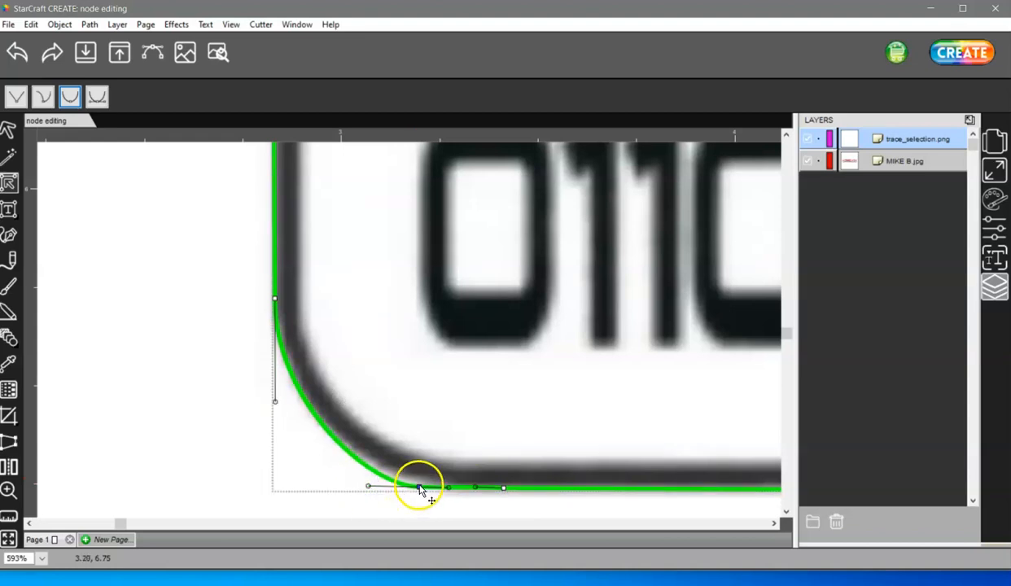
# Step: Select the two bottom-edge nodes near the lower-left corner, move them slightly up together, and extend the corner node's handle leftward
pyautogui.moveTo(548, 507); pyautogui.dragTo(361, 473)
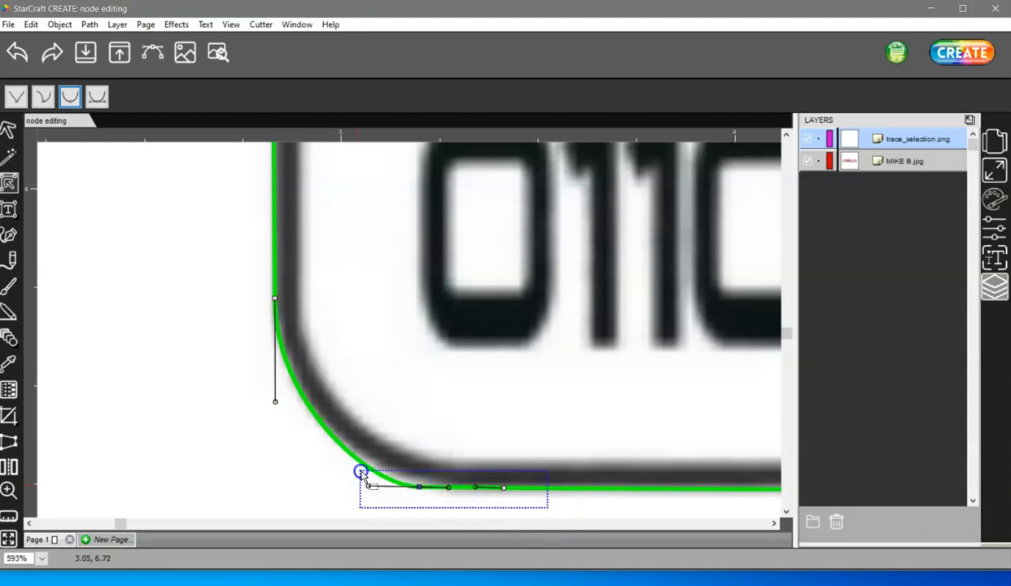
pyautogui.moveTo(420, 489); pyautogui.dragTo(420, 485)
pyautogui.click(370, 483)
pyautogui.moveTo(366, 483); pyautogui.dragTo(356, 482)
pyautogui.click(286, 384)
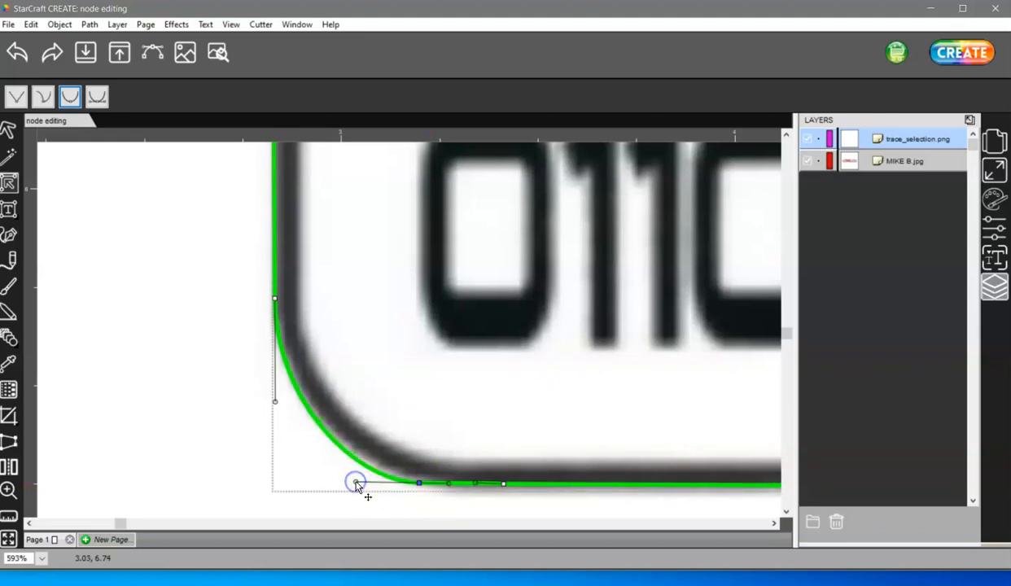
# Step: Lengthen the lower-left corner's vertical handle downward and move the bottom node slightly right to fit the curve to the border
pyautogui.click(274, 400)
pyautogui.moveTo(273, 395); pyautogui.dragTo(274, 411)
pyautogui.click(413, 482)
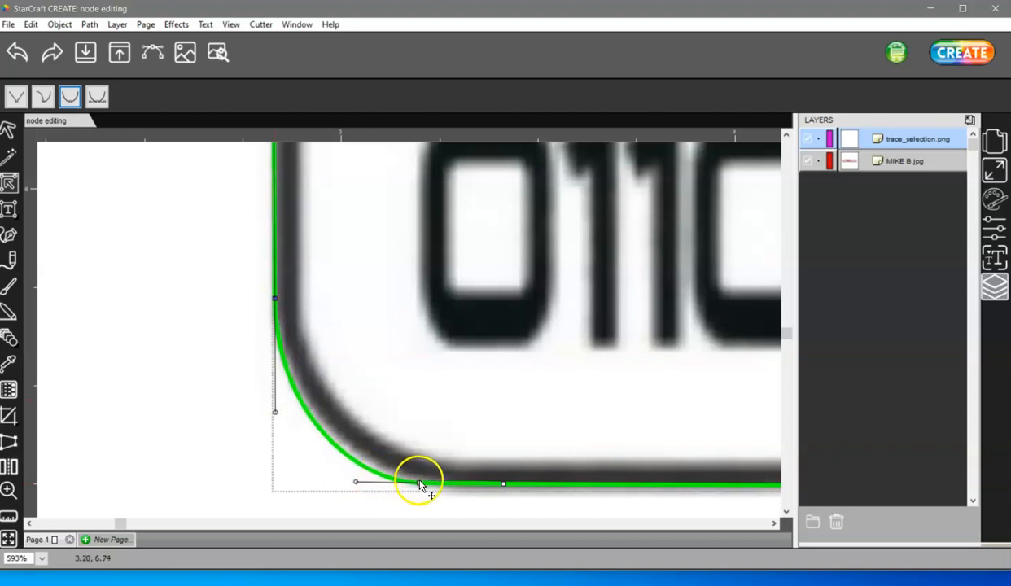
pyautogui.moveTo(420, 484); pyautogui.dragTo(430, 486)
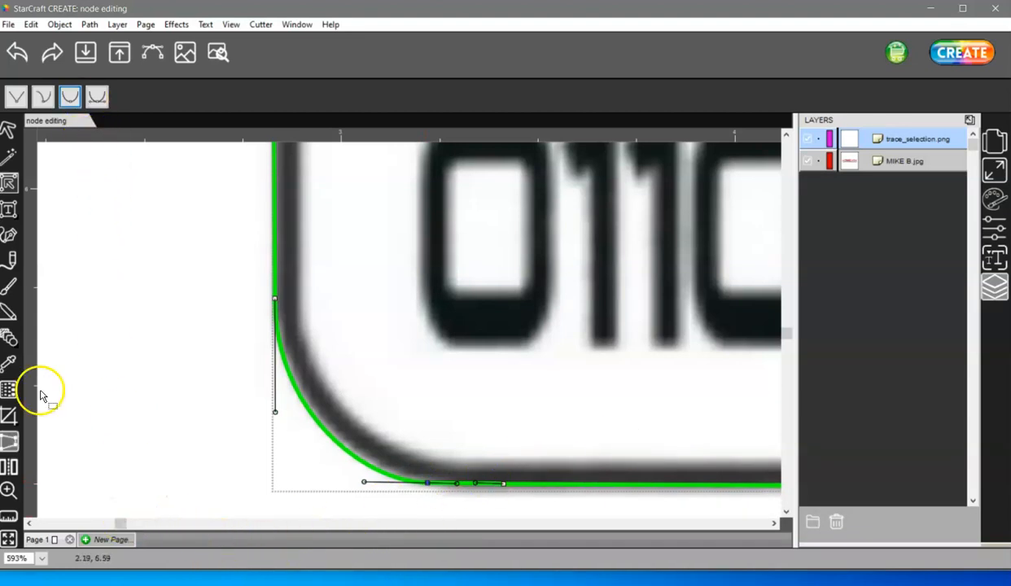
# Step: Select the right-edge node at the outline's lower-right corner and shift its upper curve handle slightly left in line with the edge
pyautogui.click(8, 489)
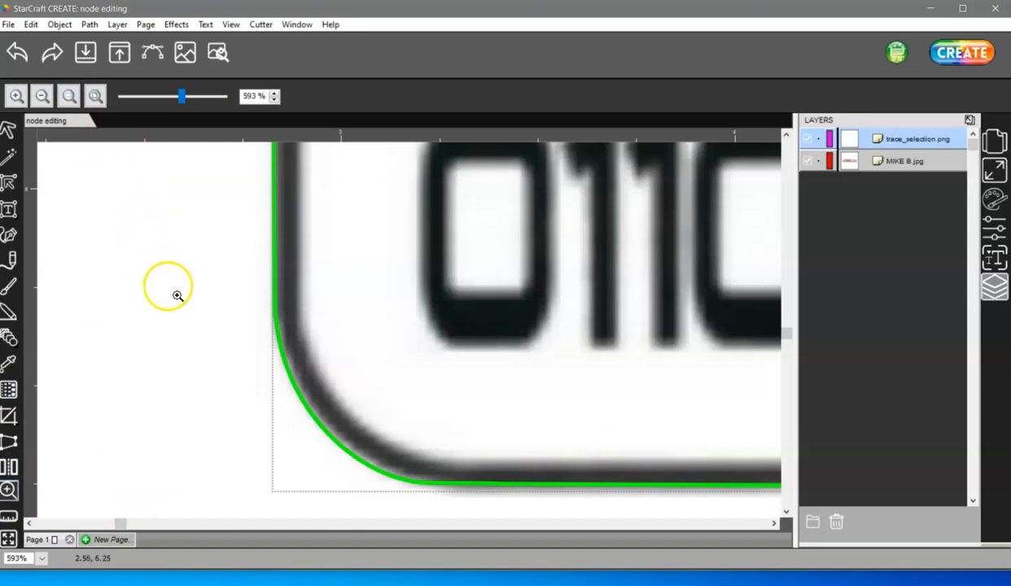
pyautogui.scroll(-5, 173, 295)
pyautogui.scroll(-3, 177, 355)
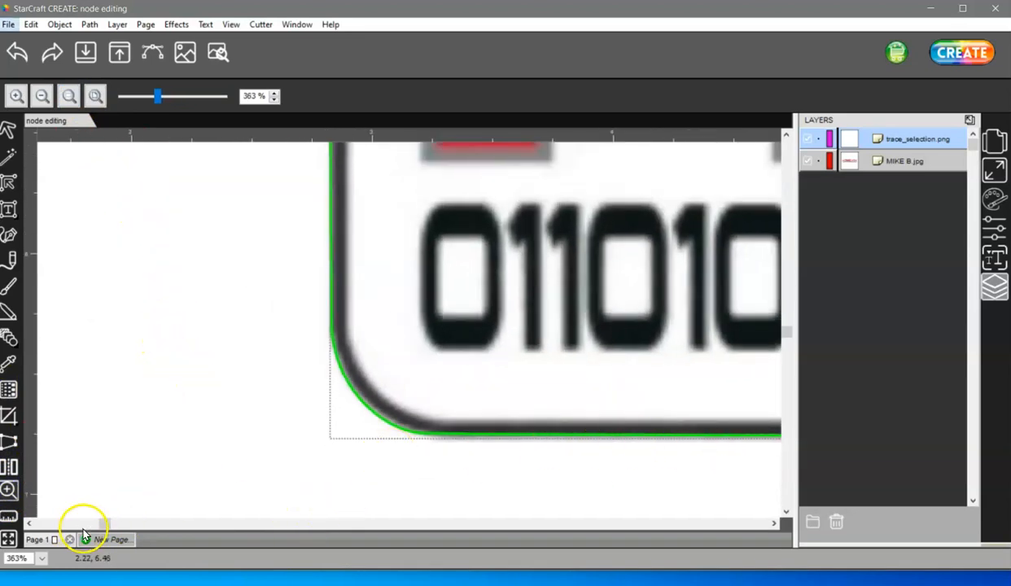
pyautogui.moveTo(108, 528); pyautogui.dragTo(586, 521)
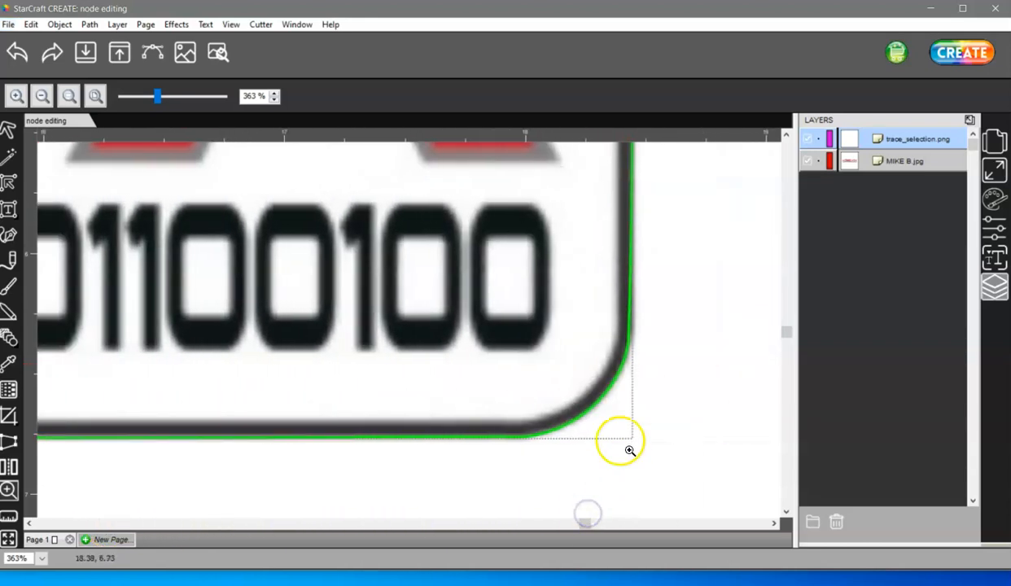
pyautogui.moveTo(693, 451); pyautogui.dragTo(503, 354)
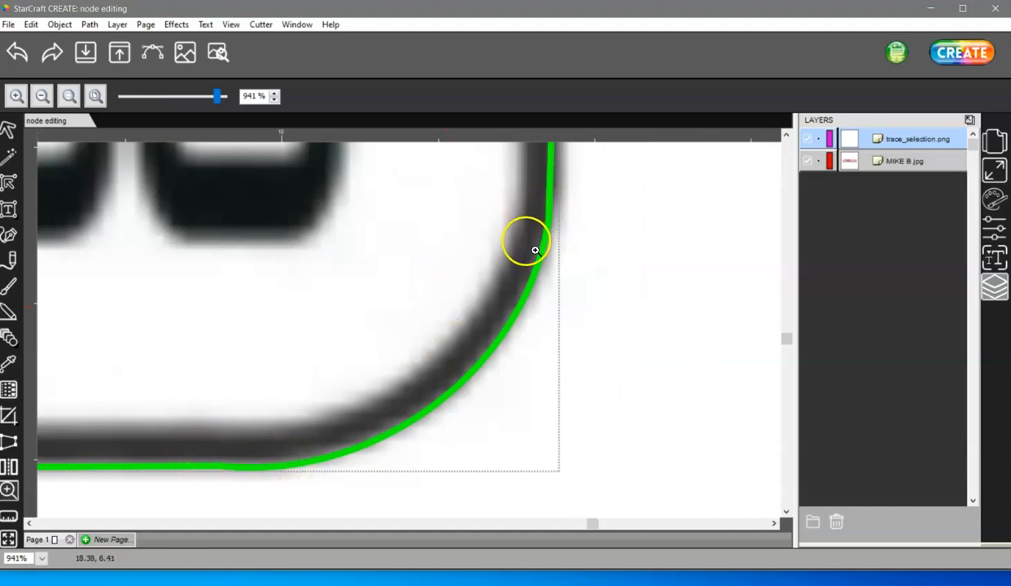
pyautogui.click(13, 185)
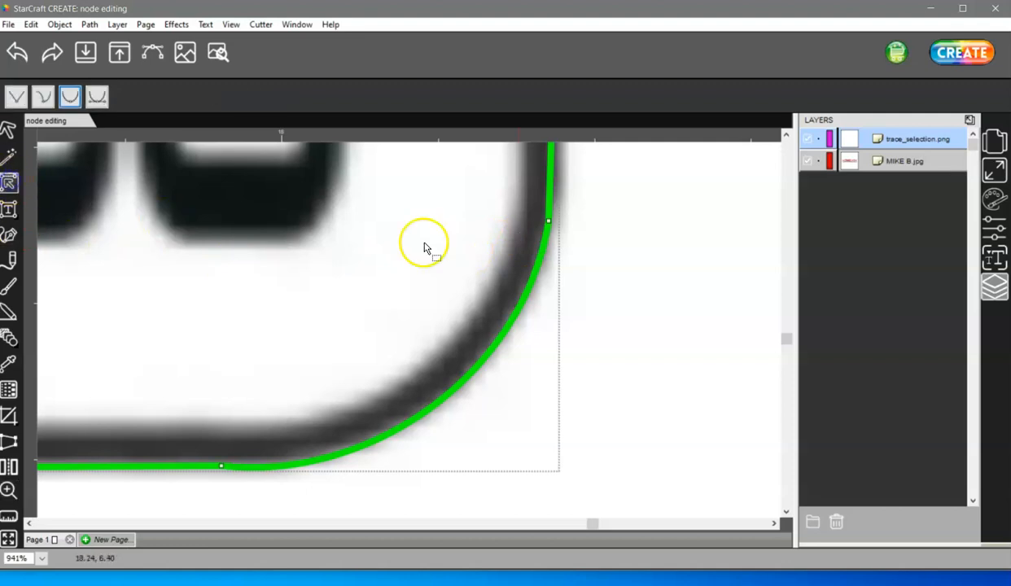
pyautogui.click(549, 221)
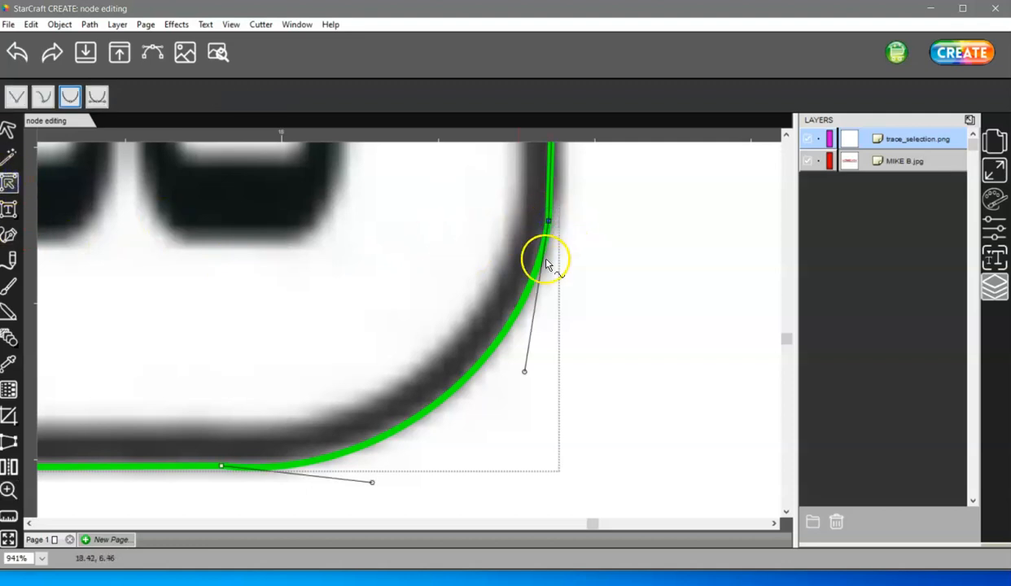
pyautogui.moveTo(788, 341); pyautogui.dragTo(787, 309)
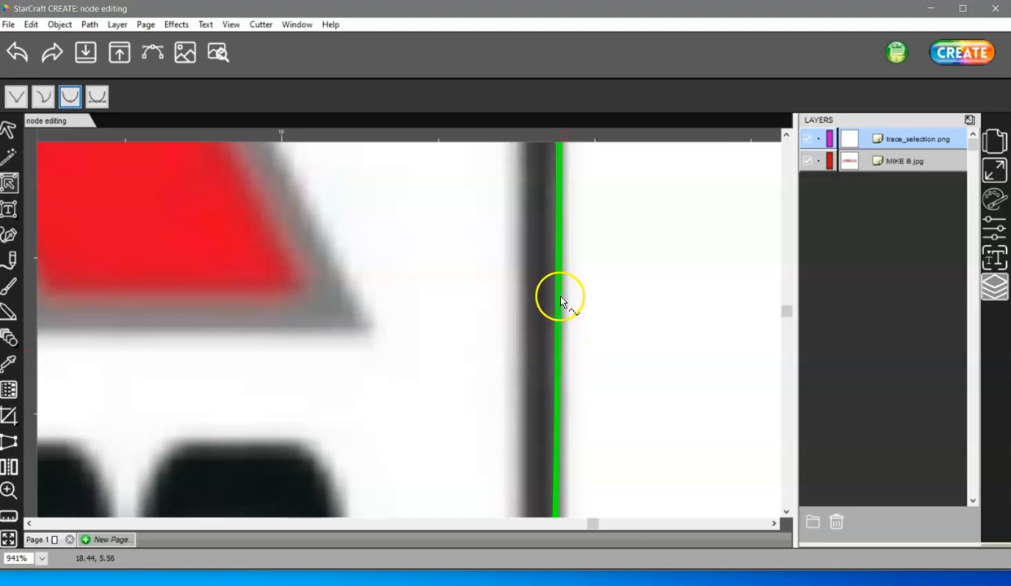
pyautogui.click(556, 402)
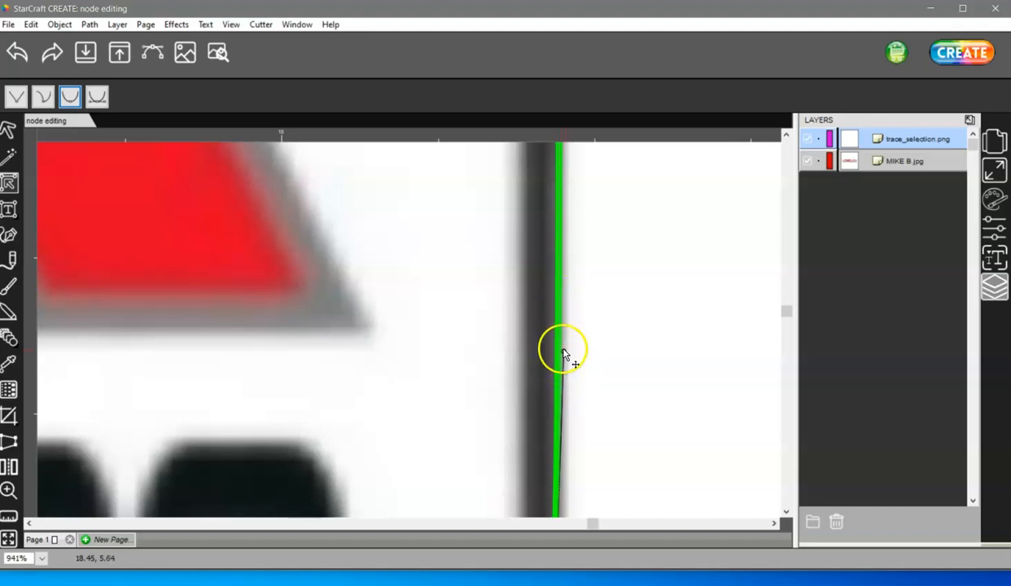
pyautogui.moveTo(563, 352); pyautogui.dragTo(558, 351)
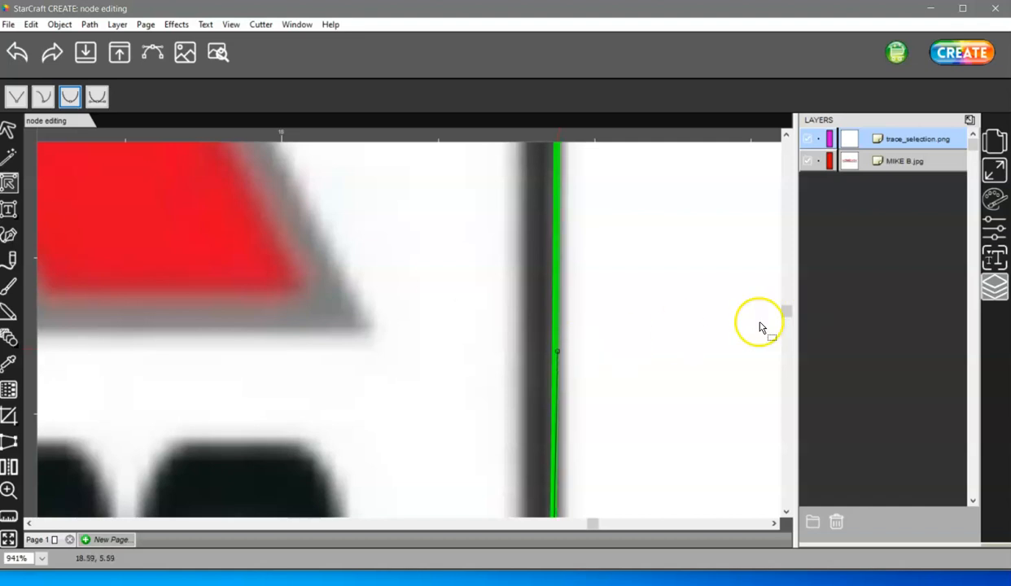
# Step: Move the lower-right corner's right-edge node slightly right onto the outer side of the logo border
pyautogui.moveTo(785, 311); pyautogui.dragTo(786, 334)
pyautogui.click(547, 376)
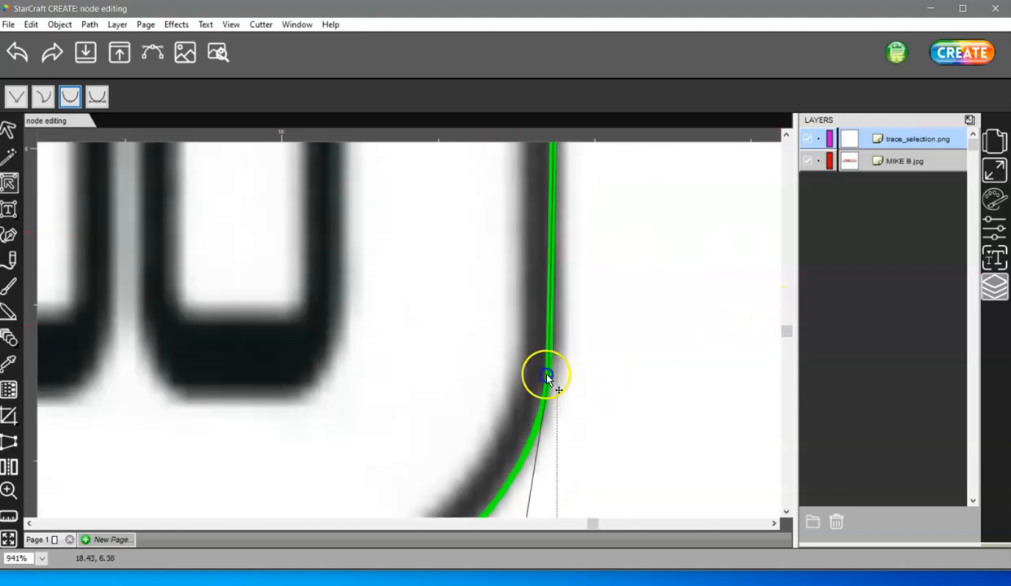
pyautogui.moveTo(547, 377); pyautogui.dragTo(553, 380)
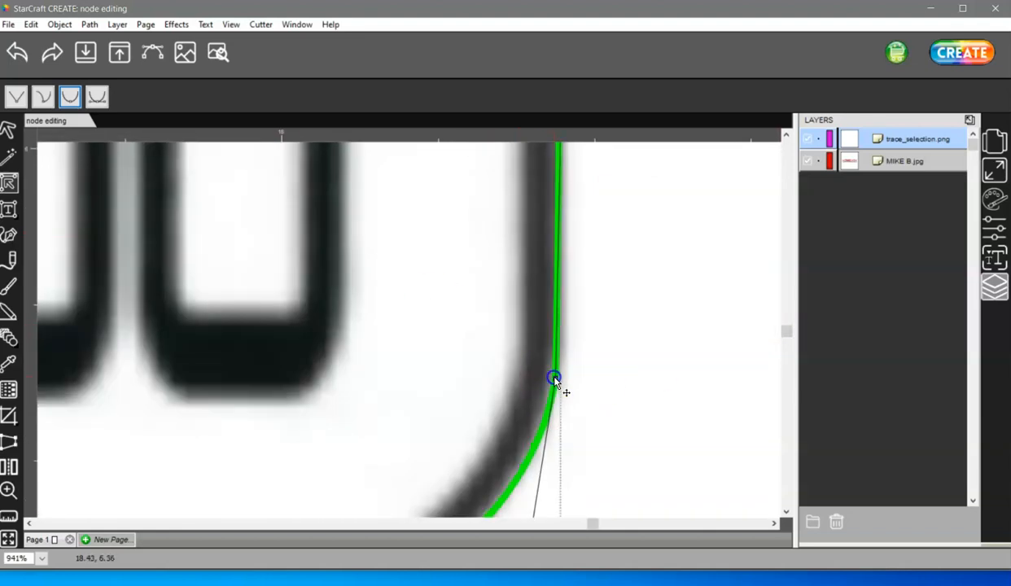
pyautogui.click(554, 380)
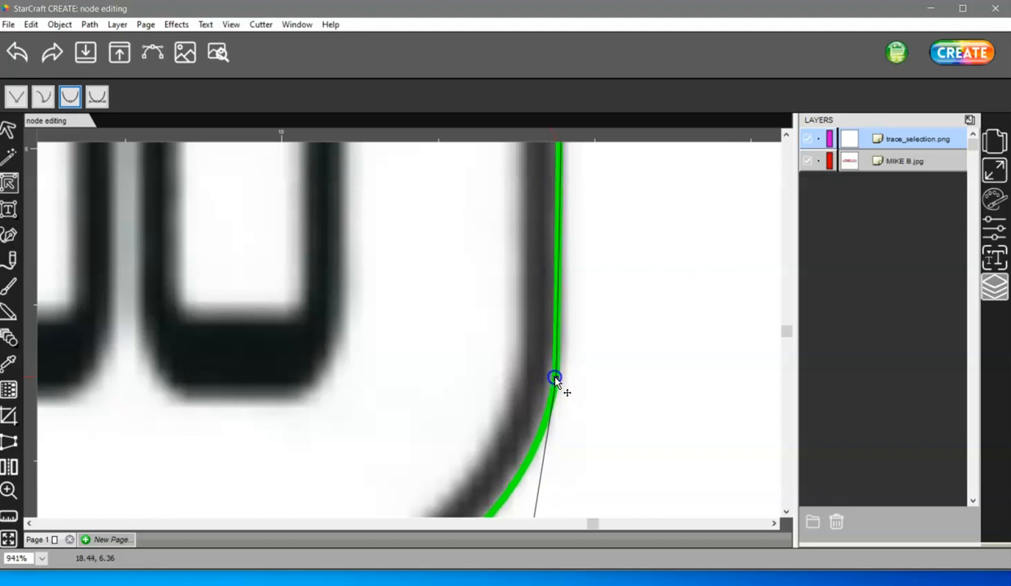
# Step: Move the right-edge node at the outline's upper-right corner slightly right and straighten its upper handle to continue the vertical edge
pyautogui.scroll(-2, 614, 372)
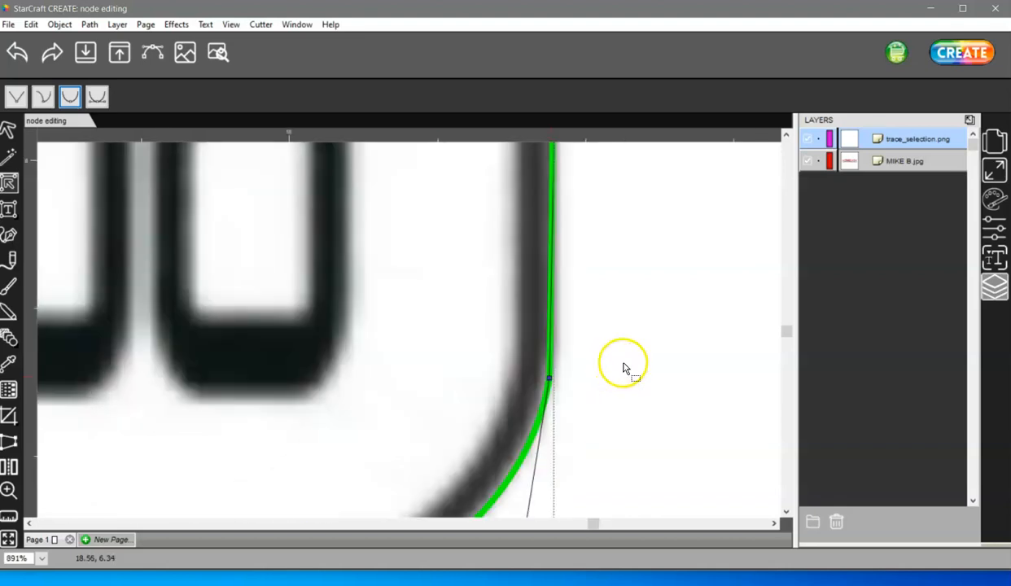
pyautogui.scroll(-3, 614, 375)
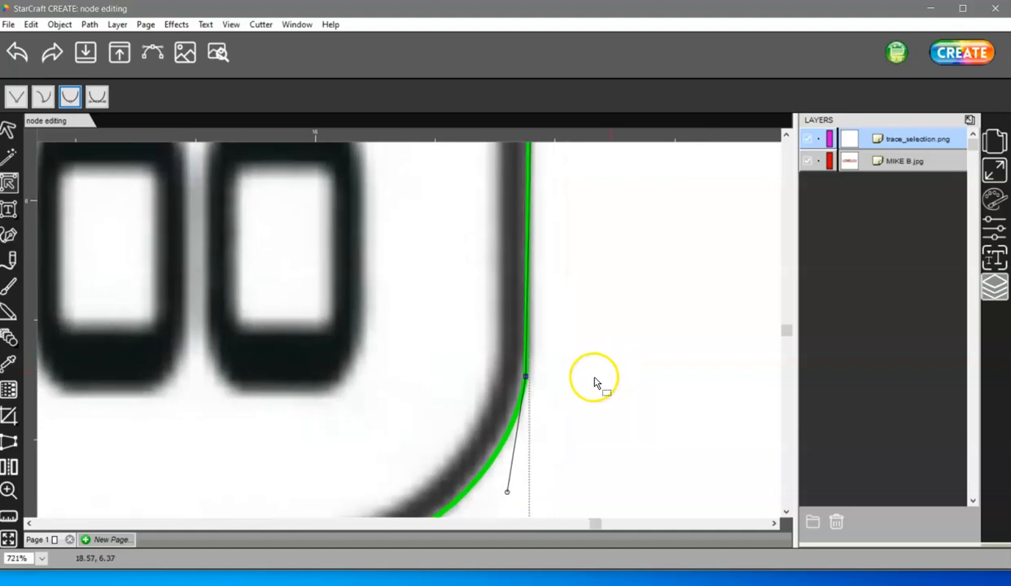
pyautogui.scroll(-3, 593, 386)
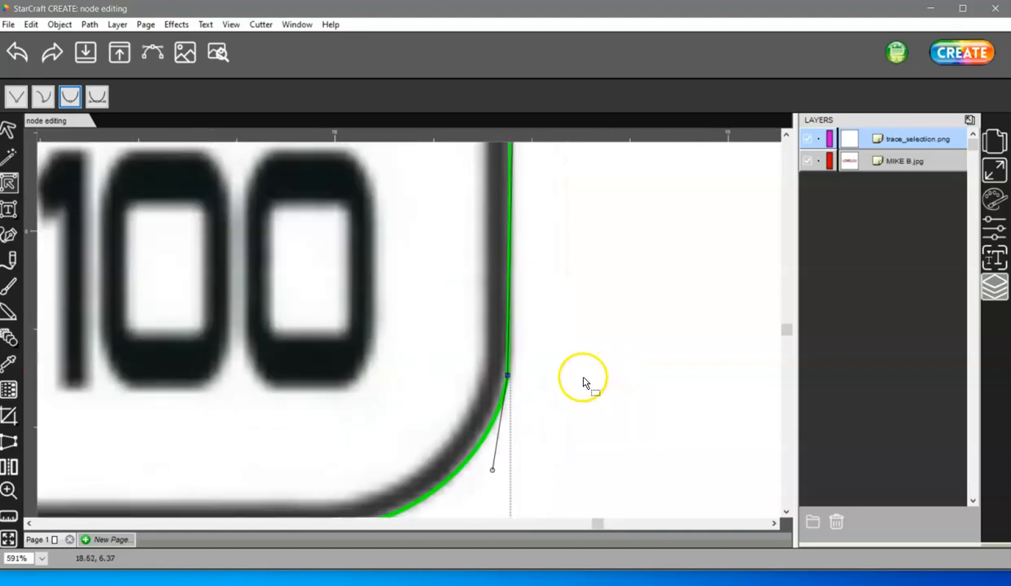
pyautogui.moveTo(785, 330); pyautogui.dragTo(787, 264)
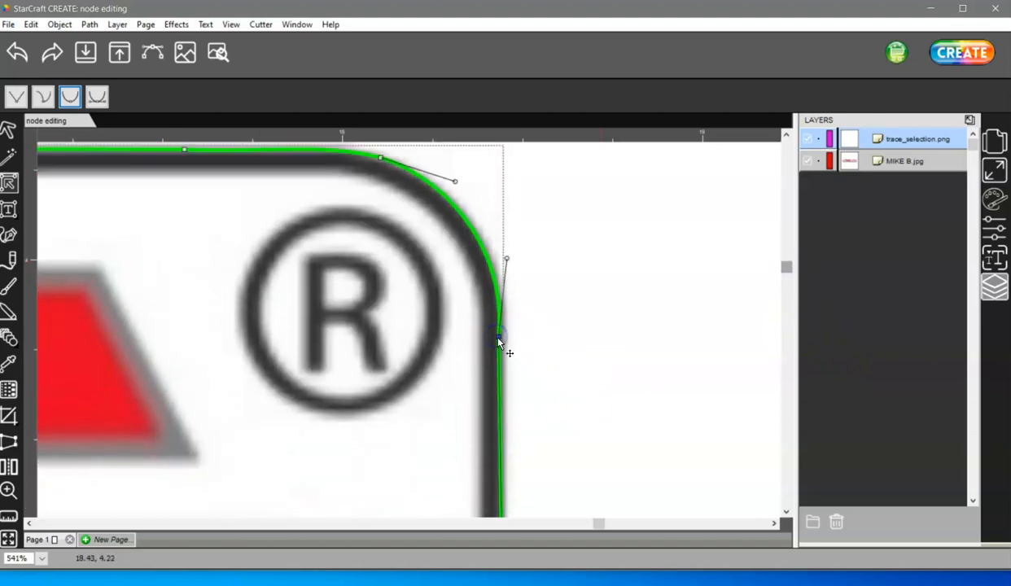
pyautogui.moveTo(497, 335); pyautogui.dragTo(504, 336)
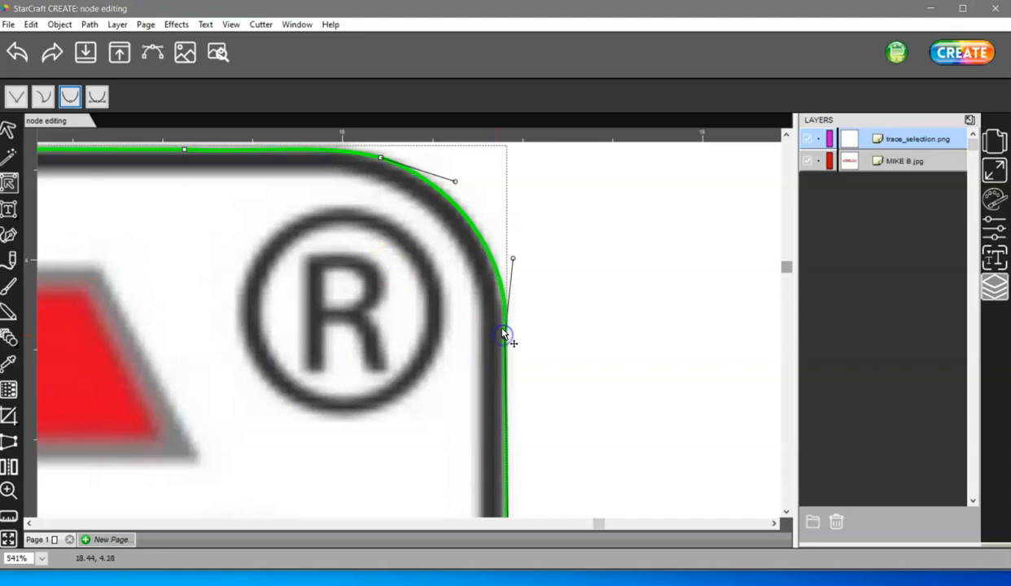
pyautogui.moveTo(513, 261)
pyautogui.mouseDown()
pyautogui.moveTo(501, 264)
pyautogui.moveTo(503, 246)
pyautogui.mouseUp()
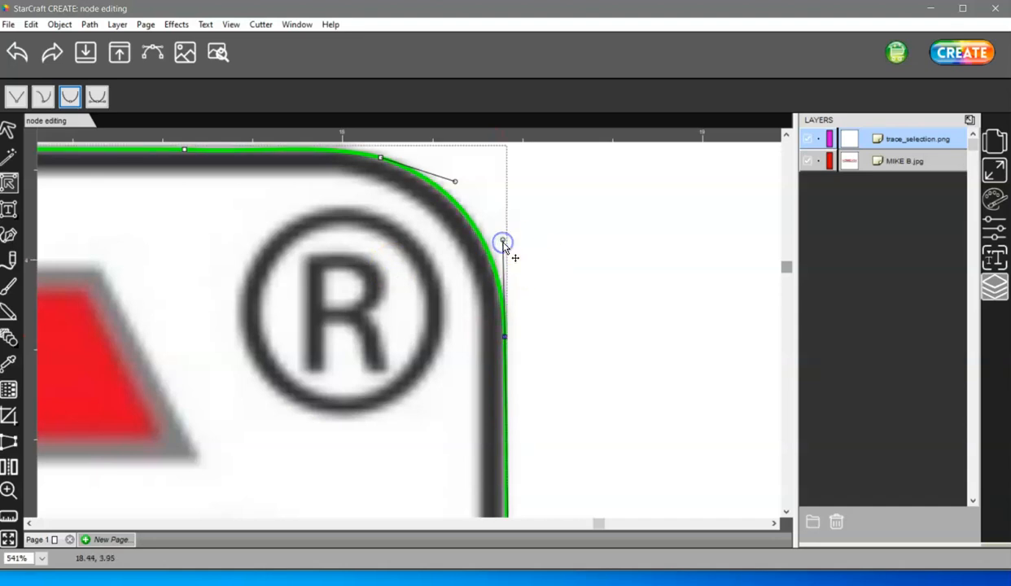
# Step: Shorten the lower handle of the lower-right corner's right-edge node and make it vertical
pyautogui.moveTo(787, 271); pyautogui.dragTo(790, 337)
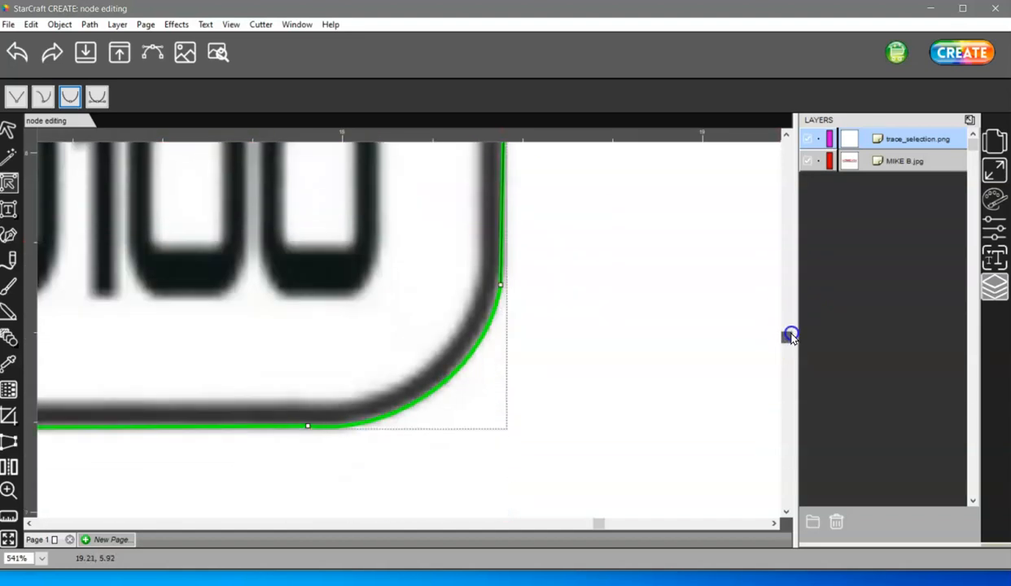
pyautogui.click(501, 288)
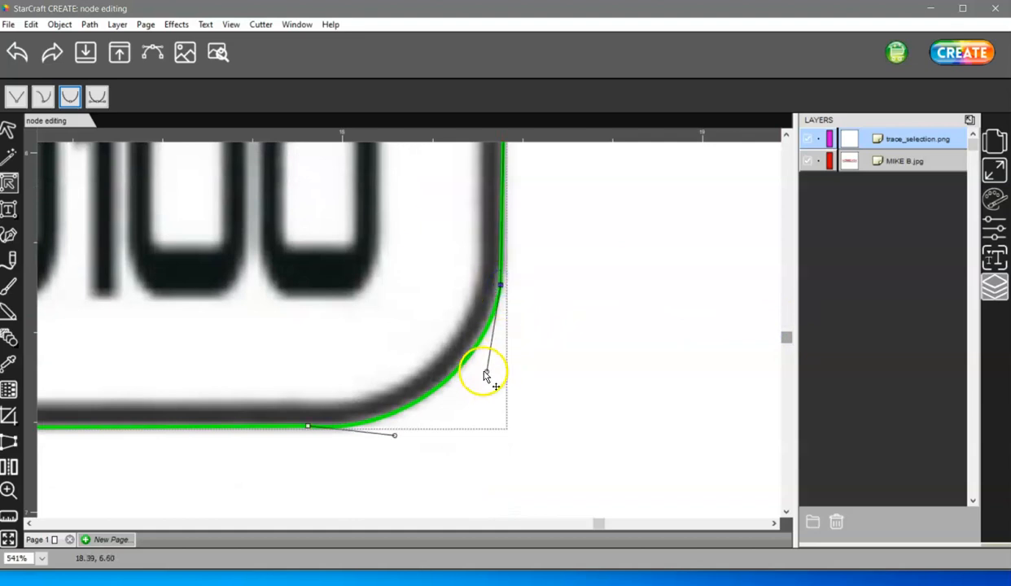
pyautogui.moveTo(486, 375); pyautogui.dragTo(500, 343)
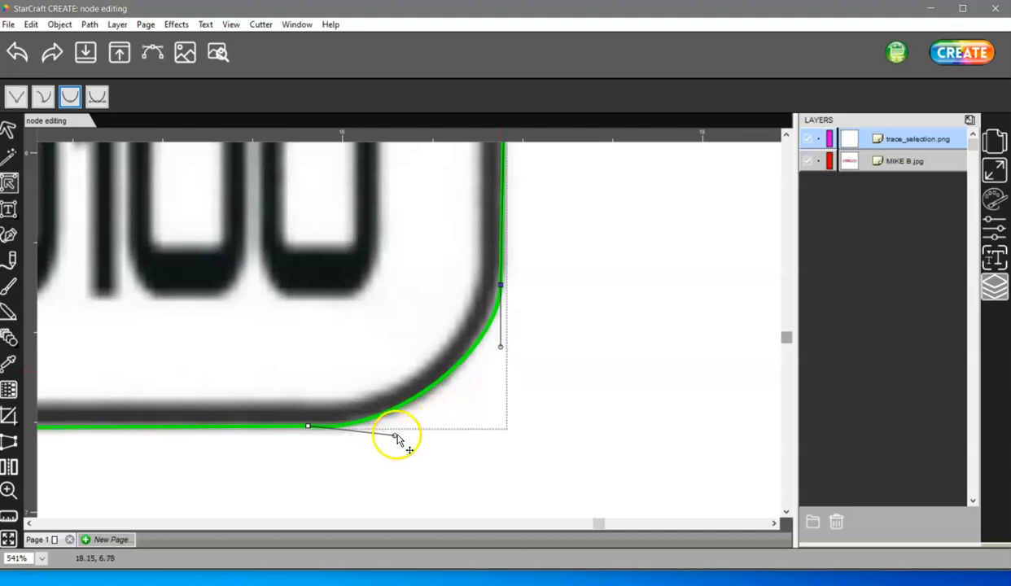
# Step: Level and lengthen the bottom-edge node's curve handle at the lower-right corner, and raise the right-edge node with a longer lower handle
pyautogui.moveTo(396, 437); pyautogui.dragTo(418, 423)
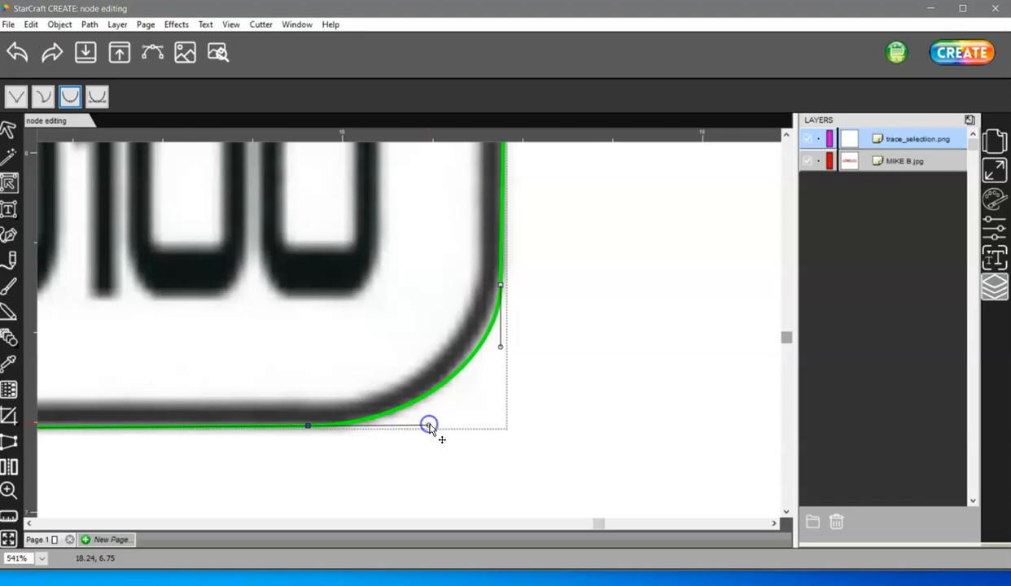
pyautogui.moveTo(429, 426); pyautogui.dragTo(435, 424)
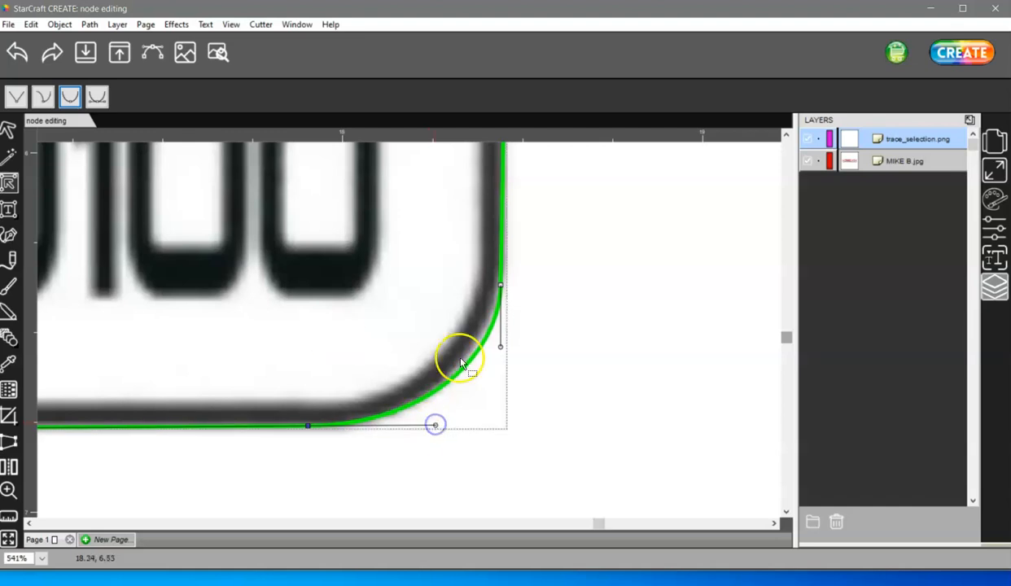
pyautogui.moveTo(500, 286); pyautogui.dragTo(499, 275)
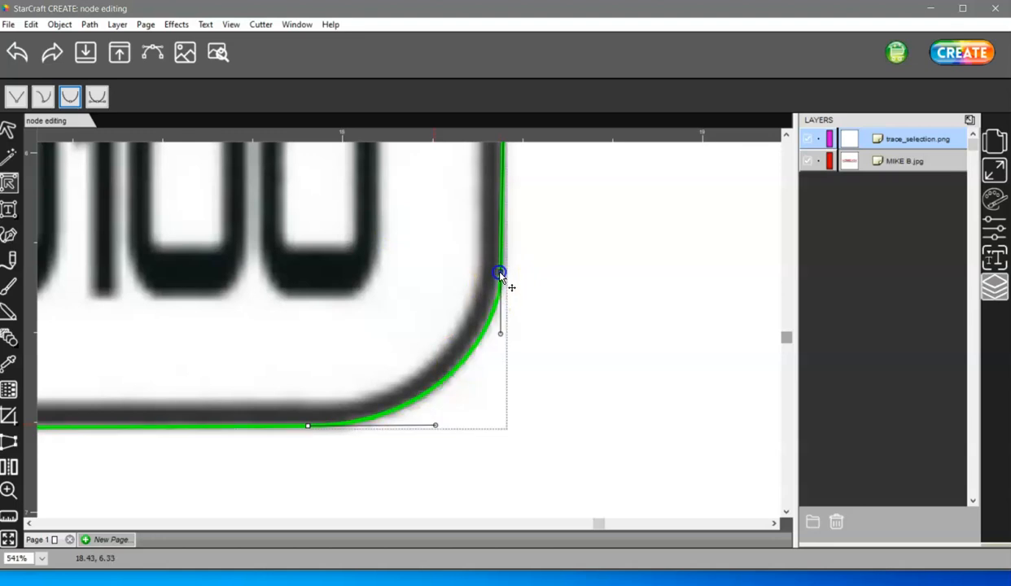
pyautogui.moveTo(500, 333); pyautogui.dragTo(499, 344)
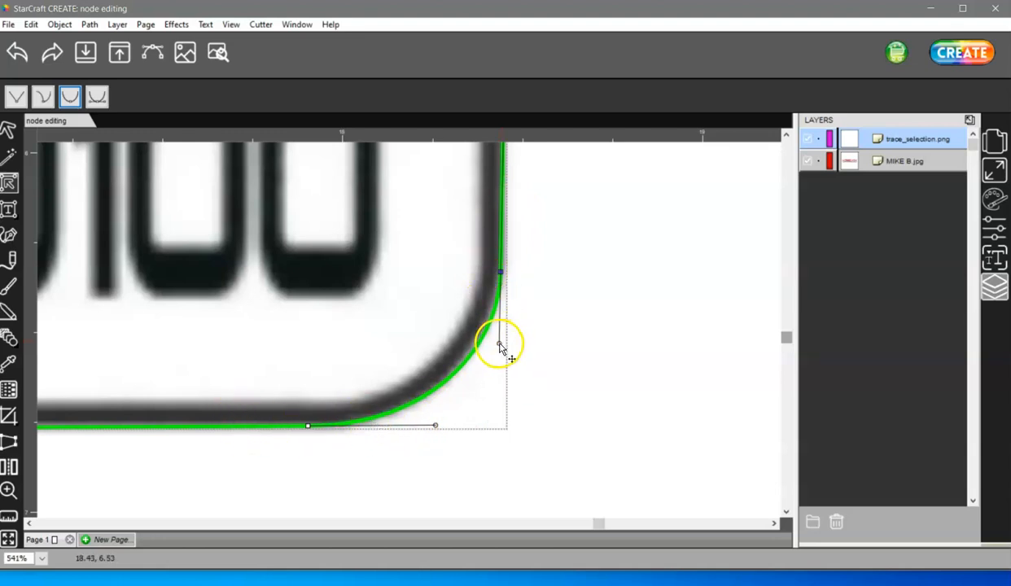
pyautogui.moveTo(500, 345); pyautogui.dragTo(499, 345)
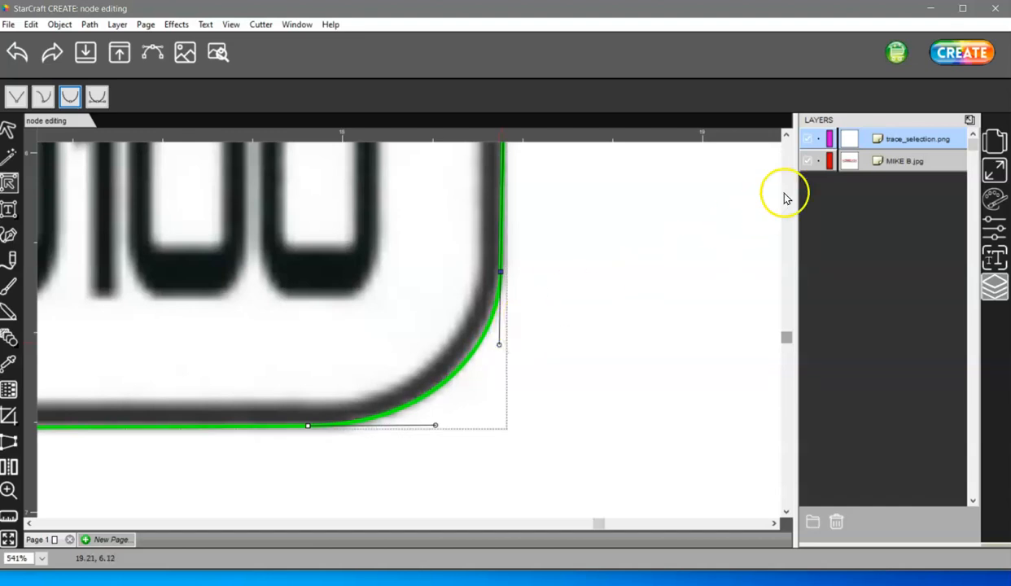
# Step: Hide the MIKE B.jpg layer and examine the outline's right edge and lower-right corner curve on their own
pyautogui.click(808, 161)
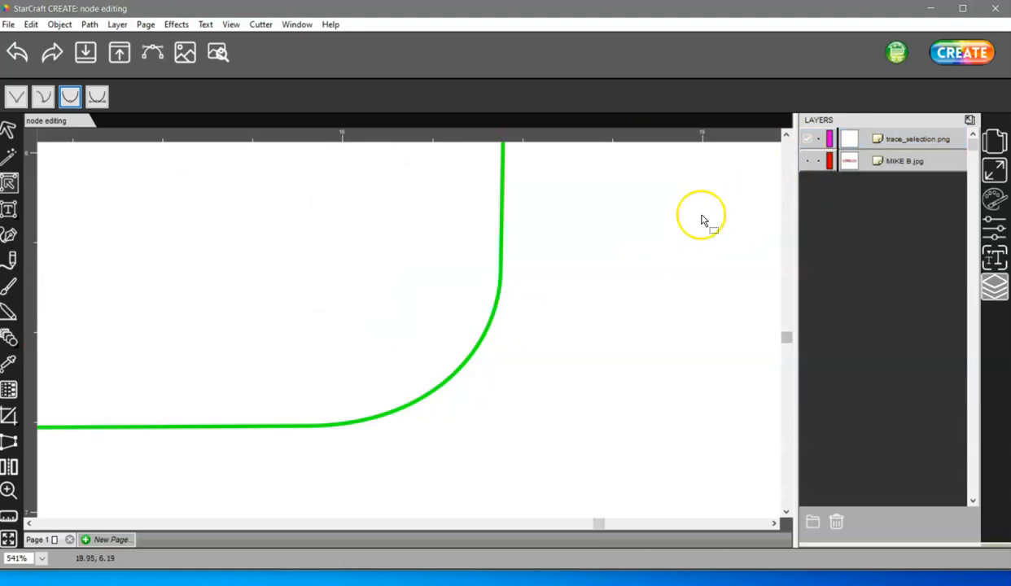
pyautogui.moveTo(786, 339); pyautogui.dragTo(786, 333)
pyautogui.click(500, 366)
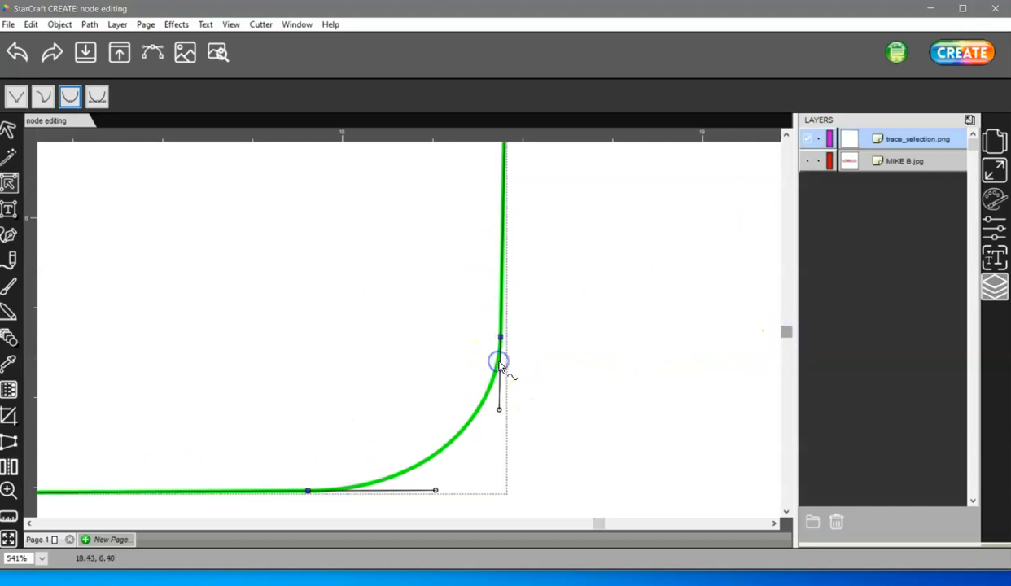
pyautogui.moveTo(787, 331); pyautogui.dragTo(788, 312)
pyautogui.click(503, 357)
pyautogui.moveTo(504, 355); pyautogui.dragTo(504, 355)
pyautogui.scroll(-1, 655, 331)
pyautogui.scroll(-5, 651, 334)
pyautogui.click(788, 323)
pyautogui.moveTo(788, 323); pyautogui.dragTo(788, 336)
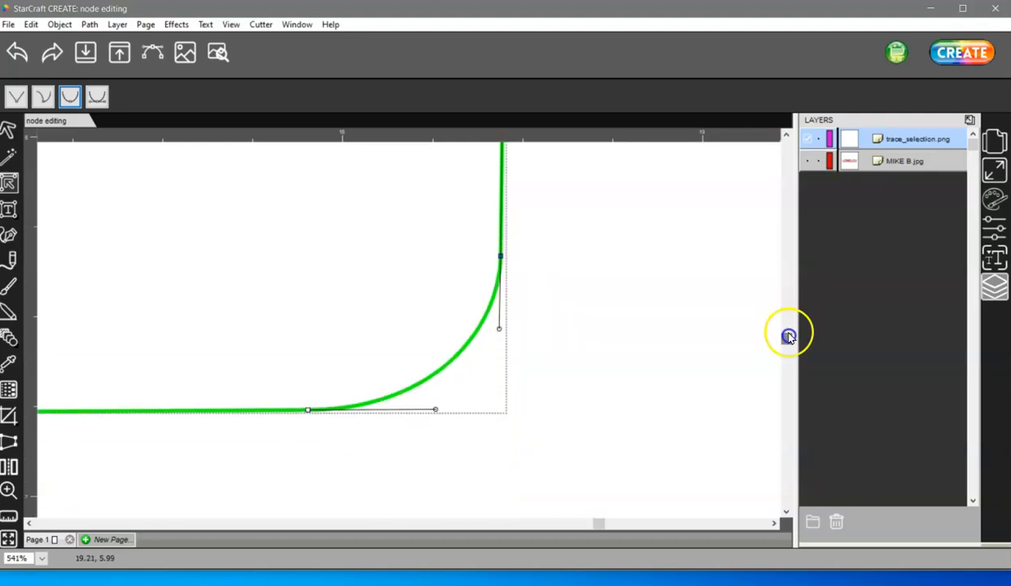
# Step: Show the MIKE B.jpg layer and shift the lower-right corner's right-edge node slightly right to the outer side of the border
pyautogui.click(806, 161)
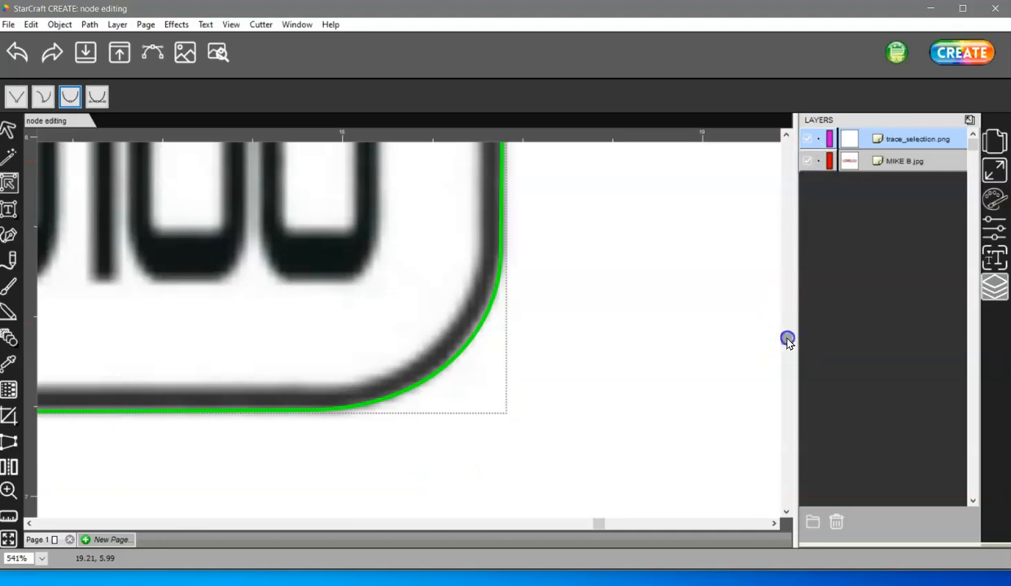
pyautogui.moveTo(788, 342); pyautogui.dragTo(788, 319)
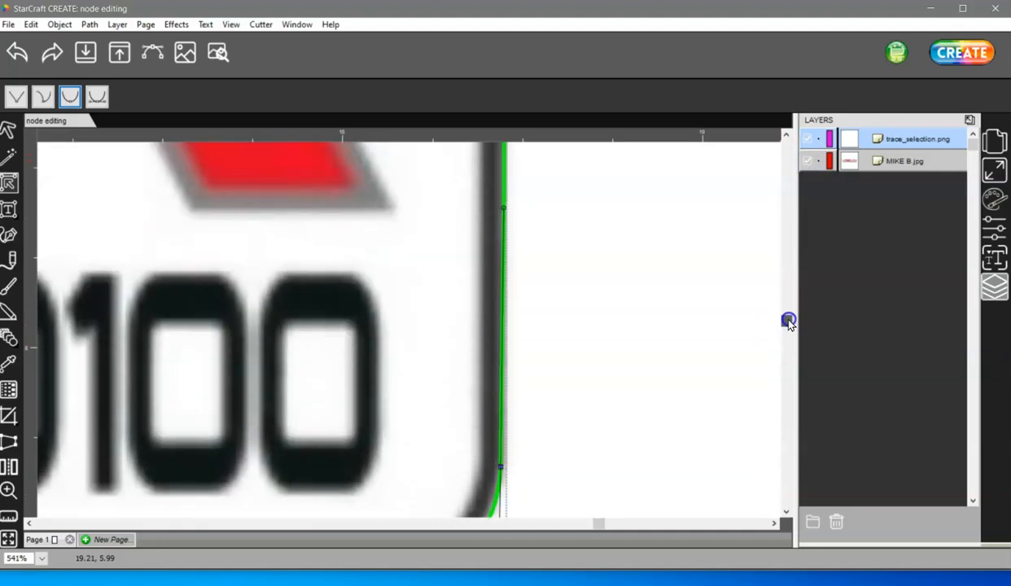
pyautogui.click(499, 464)
pyautogui.moveTo(500, 470); pyautogui.dragTo(502, 469)
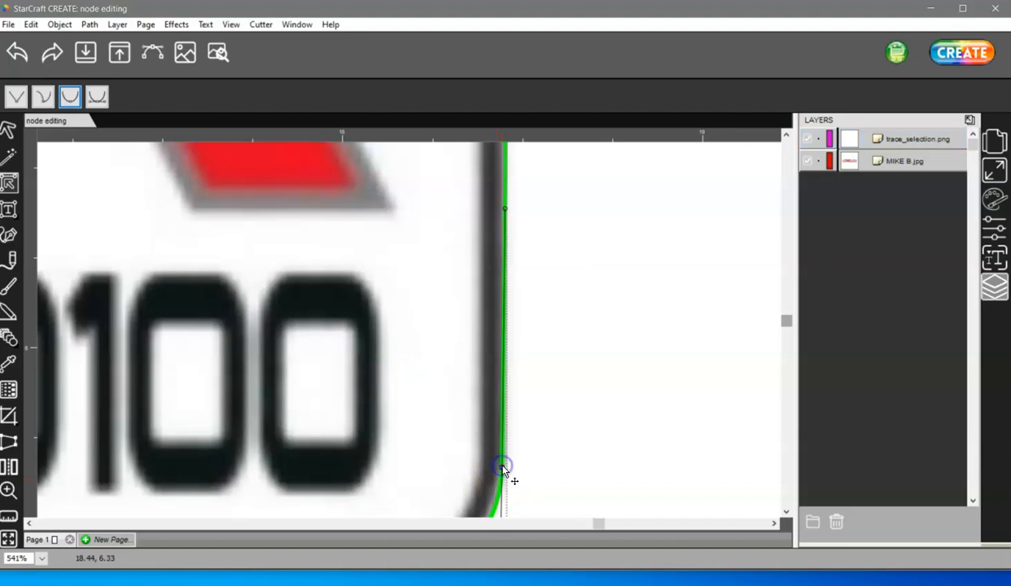
# Step: Shorten the lower curve handle of the right-edge node at the lower-right corner slightly, keeping it vertical
pyautogui.moveTo(786, 321); pyautogui.dragTo(787, 336)
pyautogui.click(493, 350)
pyautogui.click(486, 333)
pyautogui.moveTo(500, 346); pyautogui.dragTo(500, 339)
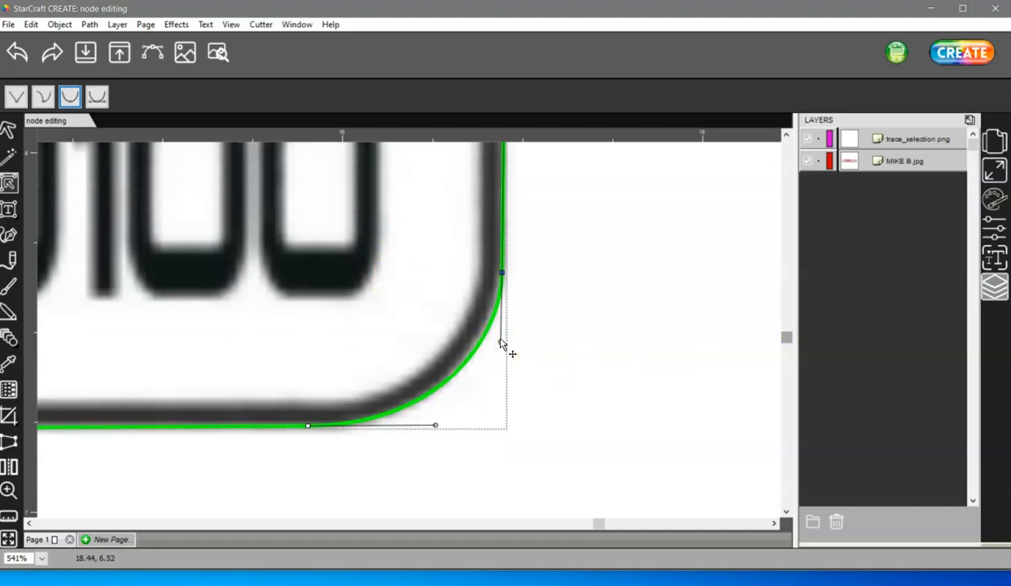
# Step: Hide the MIKE B.jpg layer and flatten the top edge beside the upper-right corner by raising the corner node and levelling the facing handles
pyautogui.click(809, 162)
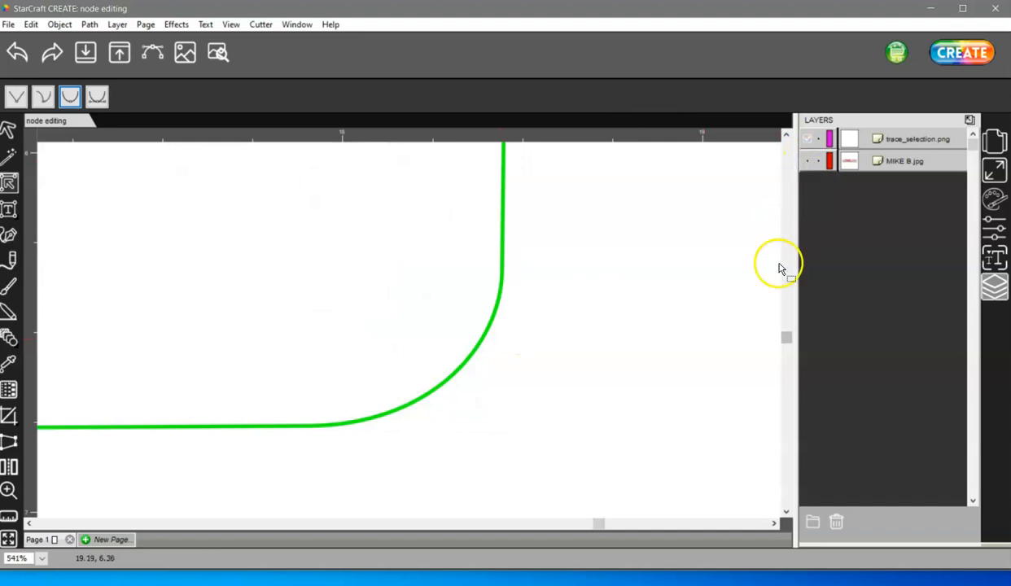
pyautogui.moveTo(787, 336); pyautogui.dragTo(781, 264)
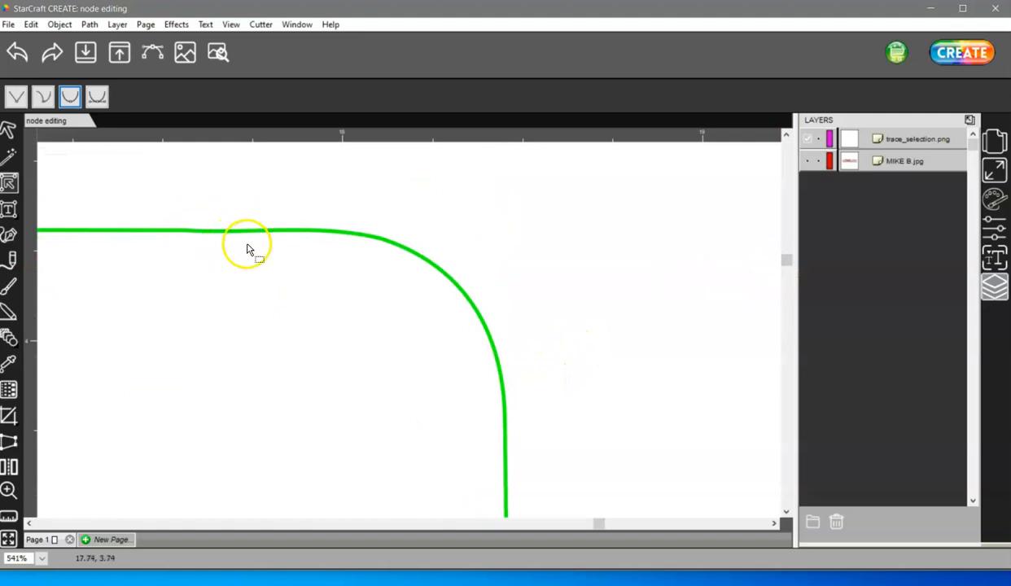
pyautogui.click(338, 235)
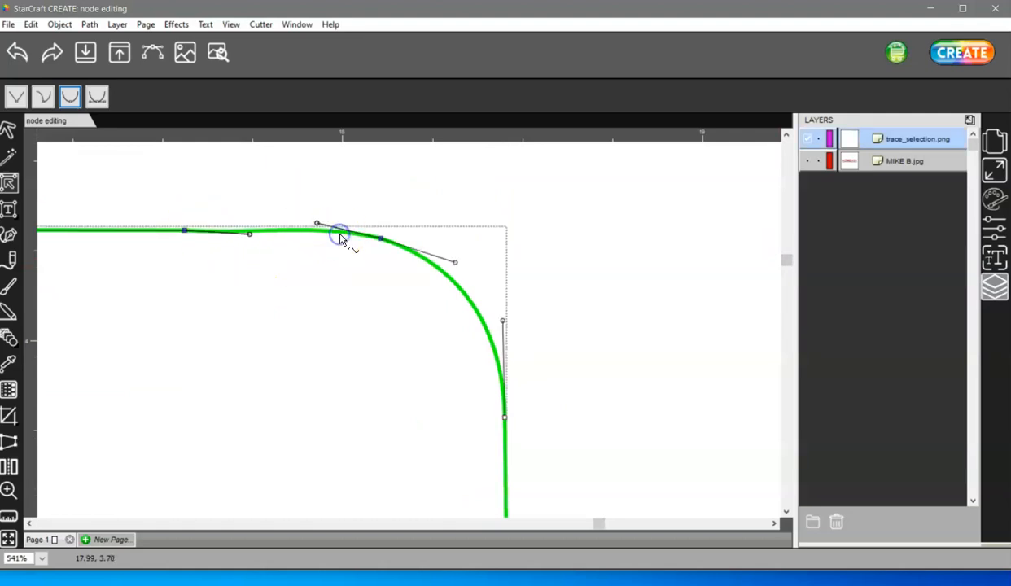
pyautogui.click(378, 242)
pyautogui.moveTo(250, 233)
pyautogui.mouseDown()
pyautogui.moveTo(192, 183)
pyautogui.moveTo(252, 231)
pyautogui.mouseUp()
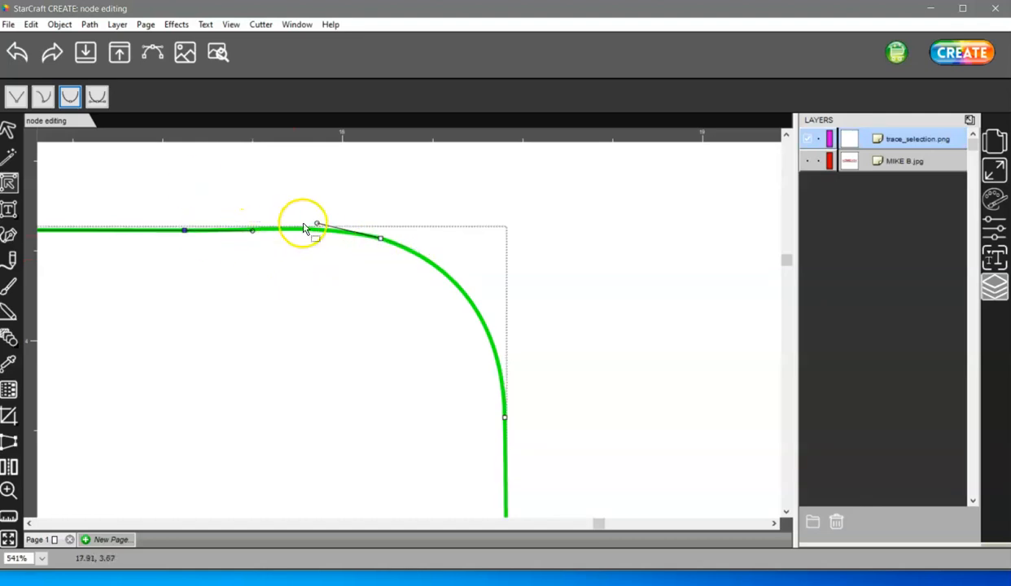
pyautogui.moveTo(316, 223); pyautogui.dragTo(314, 232)
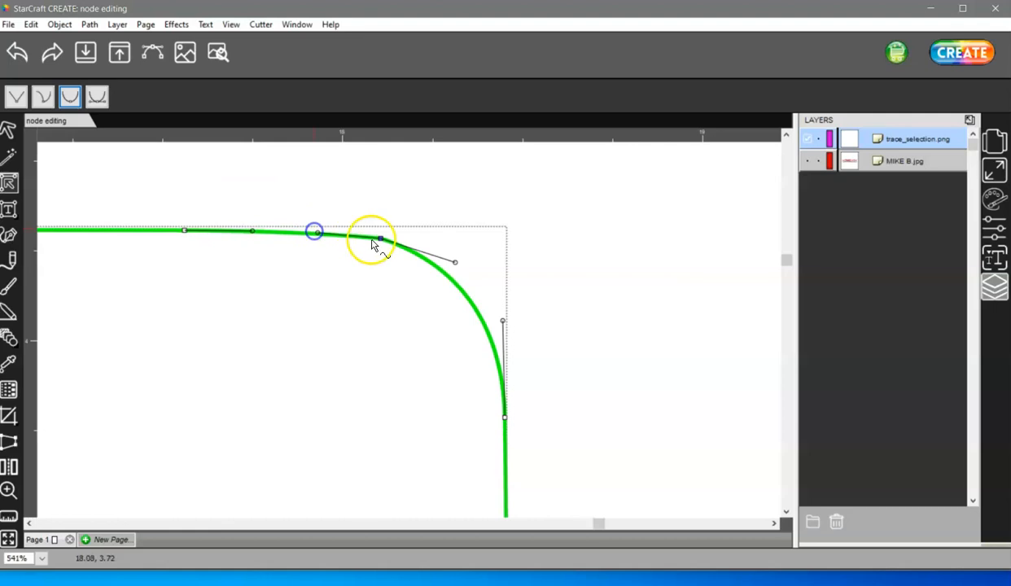
pyautogui.moveTo(380, 238); pyautogui.dragTo(382, 231)
pyautogui.moveTo(319, 225); pyautogui.dragTo(318, 232)
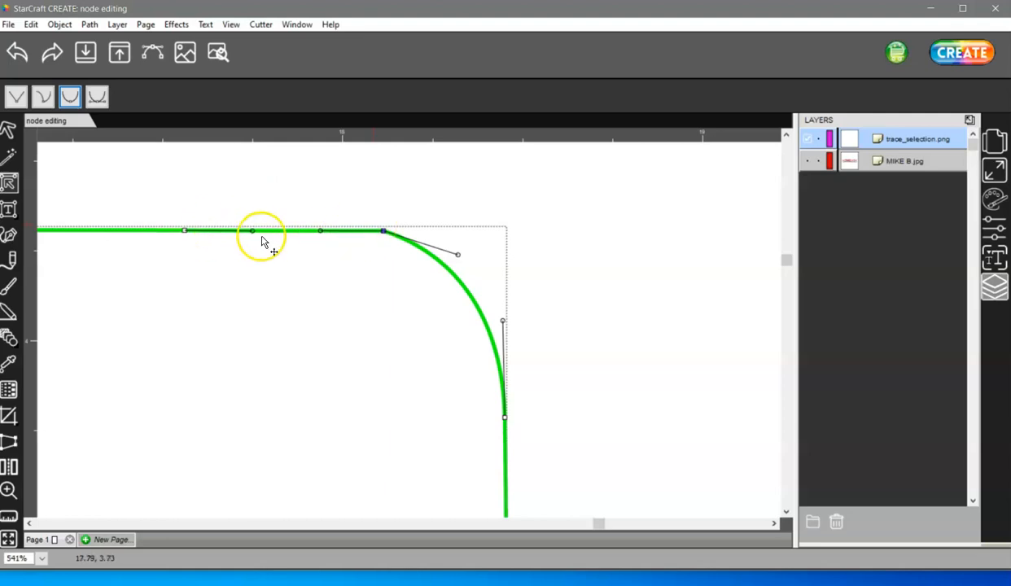
# Step: Level and extend the top-edge node's outer handle at the upper-right corner and slightly lengthen the right-edge node's upper handle
pyautogui.moveTo(458, 255); pyautogui.dragTo(458, 234)
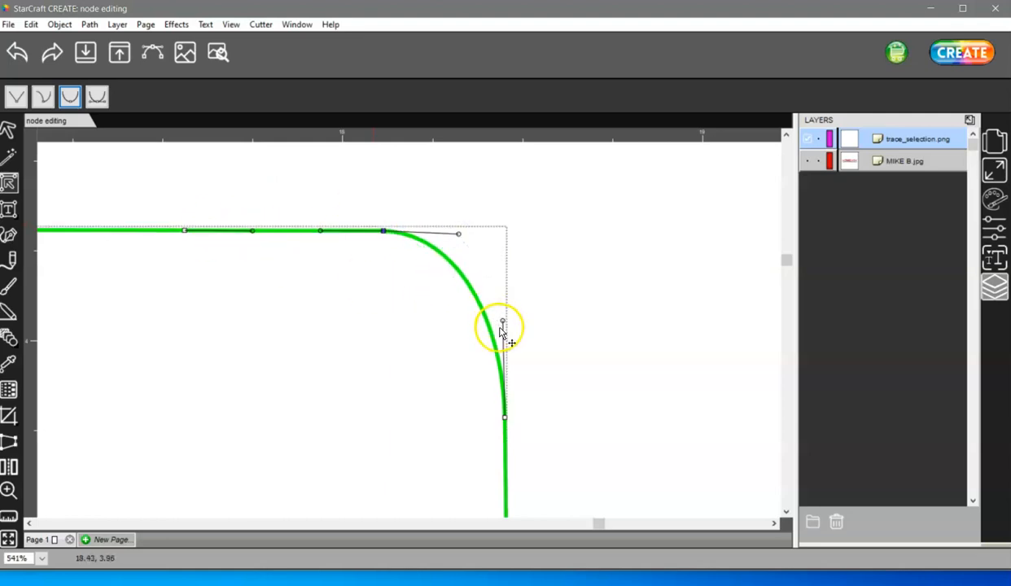
pyautogui.moveTo(458, 234); pyautogui.dragTo(485, 231)
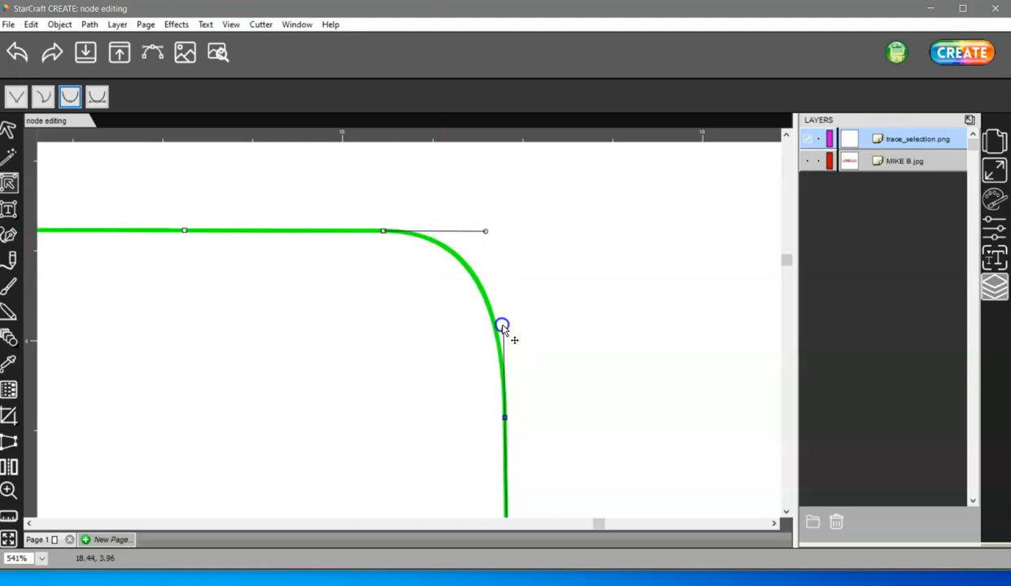
pyautogui.moveTo(503, 322)
pyautogui.mouseDown()
pyautogui.moveTo(508, 281)
pyautogui.moveTo(509, 314)
pyautogui.moveTo(488, 300)
pyautogui.moveTo(501, 309)
pyautogui.mouseUp()
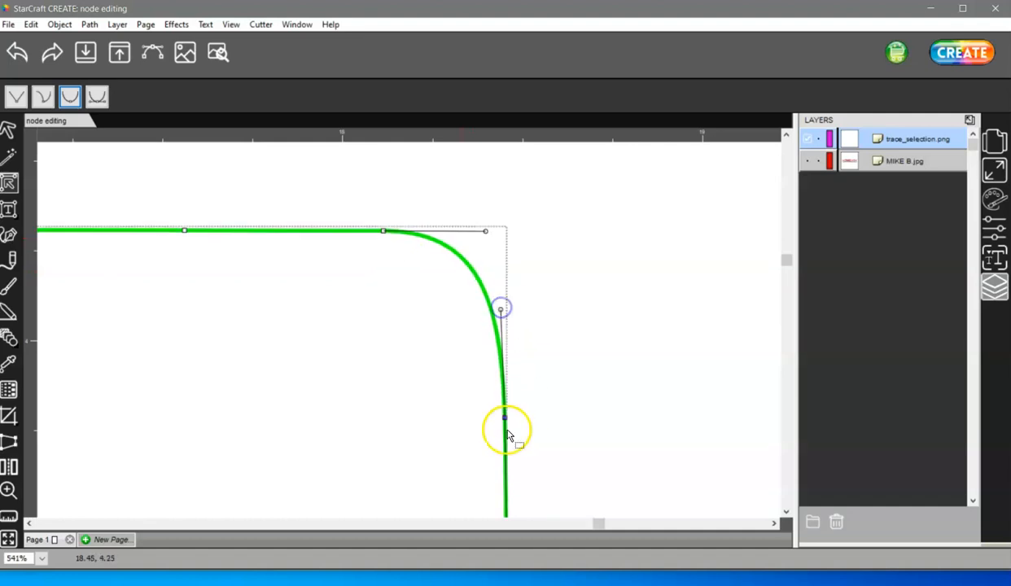
# Step: Move the upper-right corner's right-edge node up along the vertical edge and shorten its upper handle
pyautogui.click(399, 334)
pyautogui.moveTo(504, 418); pyautogui.dragTo(505, 367)
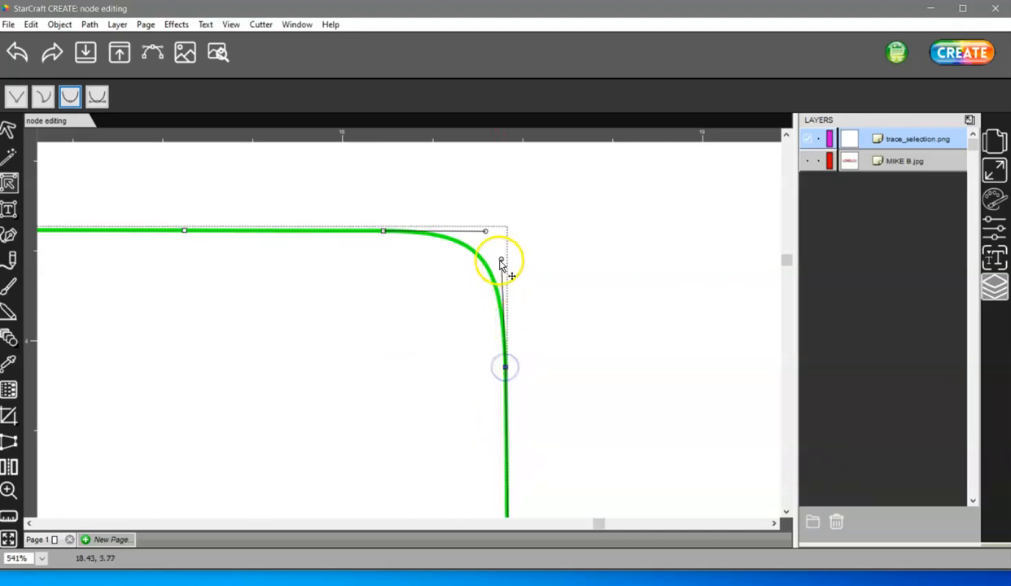
pyautogui.moveTo(502, 259); pyautogui.dragTo(502, 287)
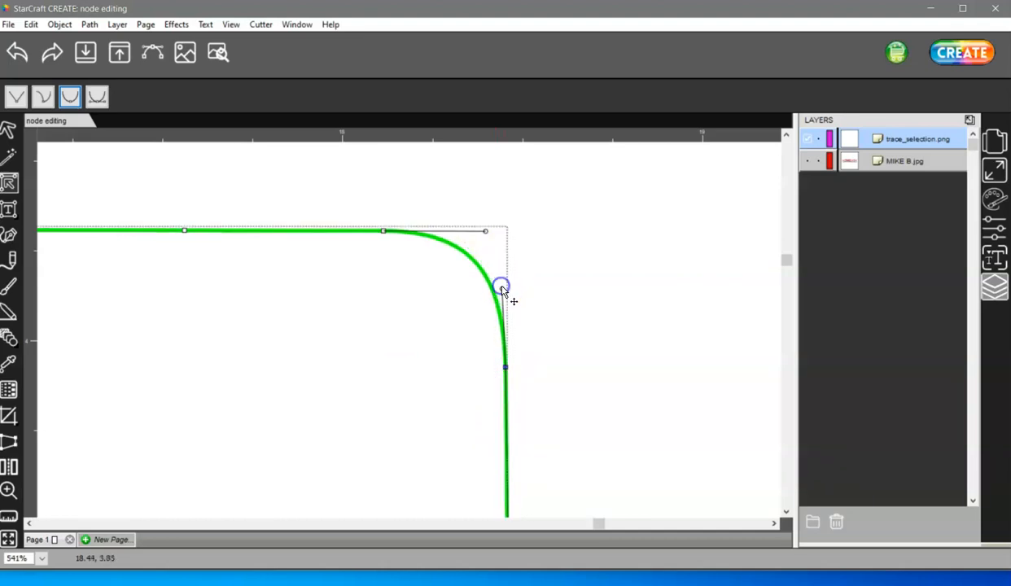
# Step: Show the MIKE B.jpg layer and move the upper-right corner segment left so its top-edge node sits where the border starts curving
pyautogui.click(808, 161)
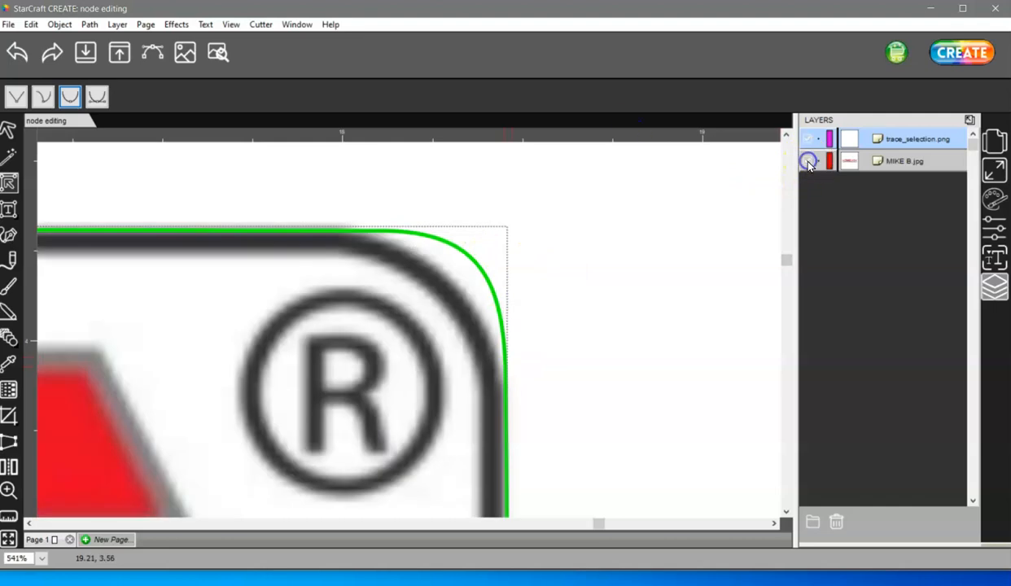
pyautogui.click(480, 280)
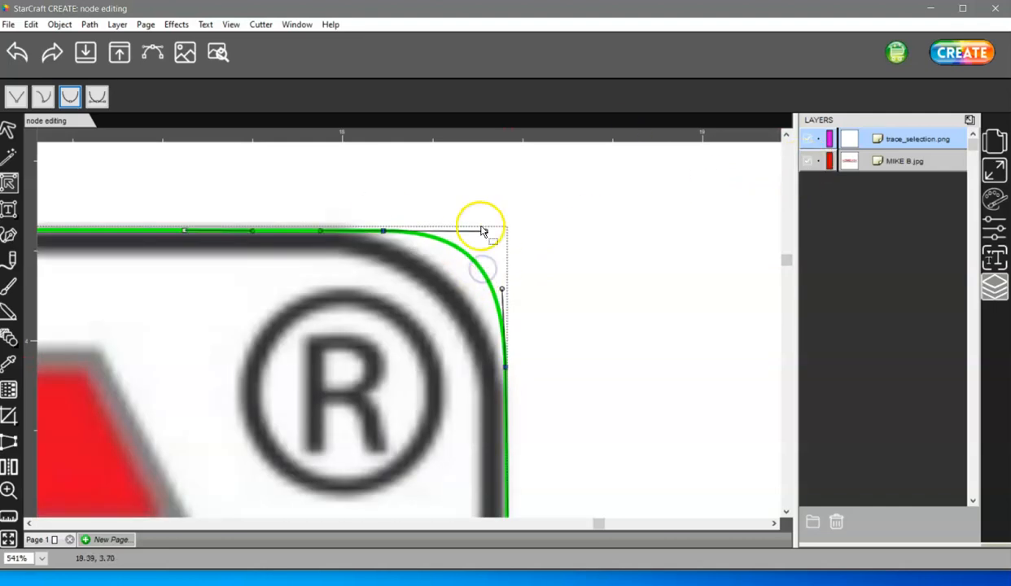
pyautogui.moveTo(382, 231); pyautogui.dragTo(337, 234)
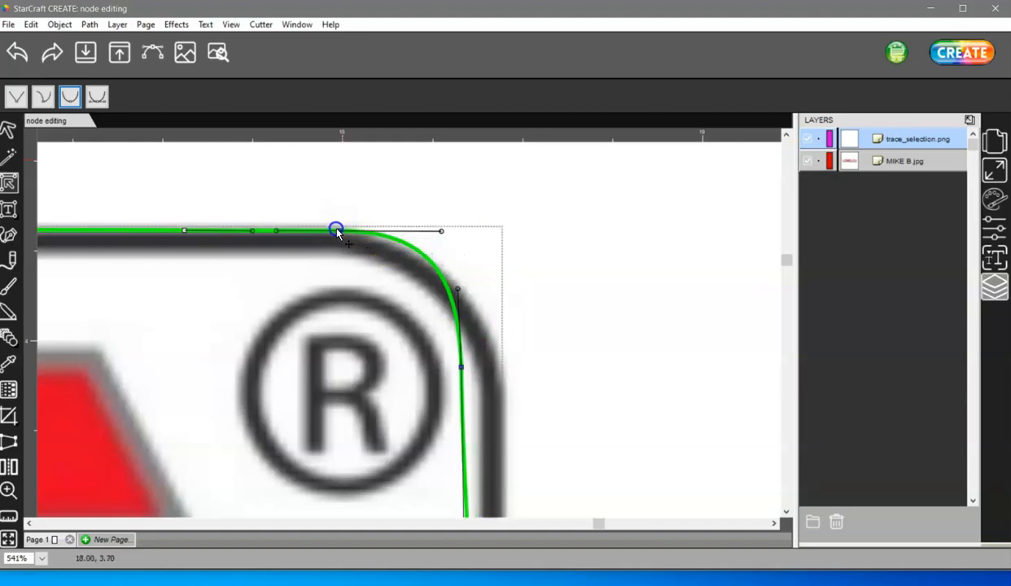
pyautogui.moveTo(461, 366)
pyautogui.mouseDown()
pyautogui.moveTo(491, 368)
pyautogui.moveTo(458, 367)
pyautogui.mouseUp()
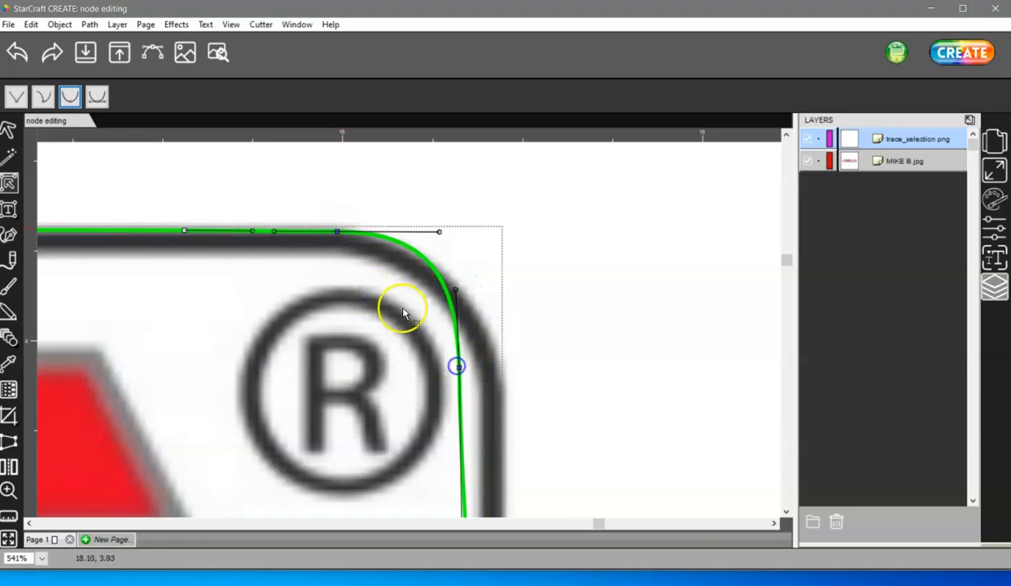
# Step: Move only the upper-right corner's right-edge node right onto the outer side of the logo border
pyautogui.click(544, 357)
pyautogui.click(455, 369)
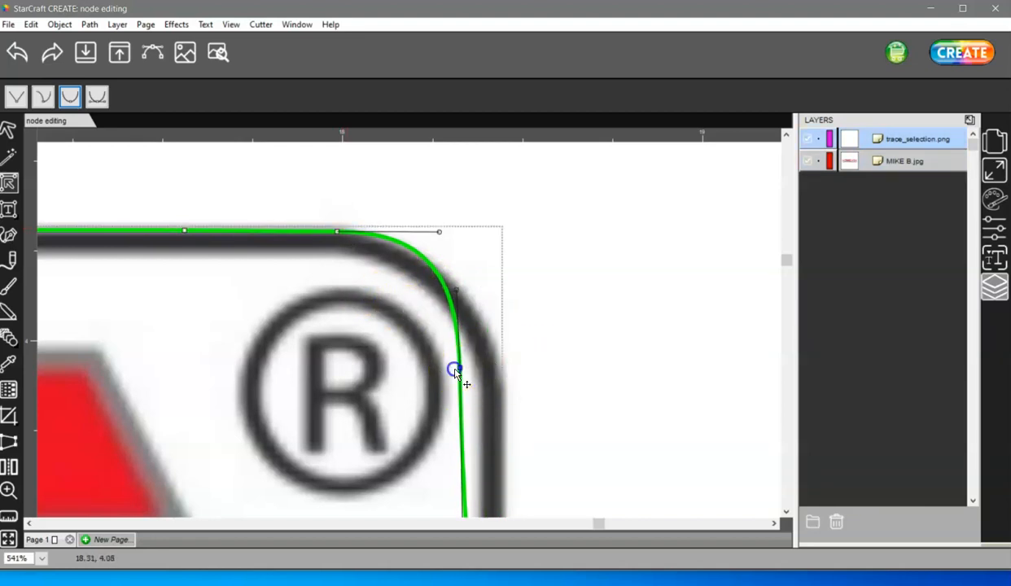
pyautogui.moveTo(458, 368); pyautogui.dragTo(502, 369)
pyautogui.moveTo(502, 369); pyautogui.dragTo(503, 371)
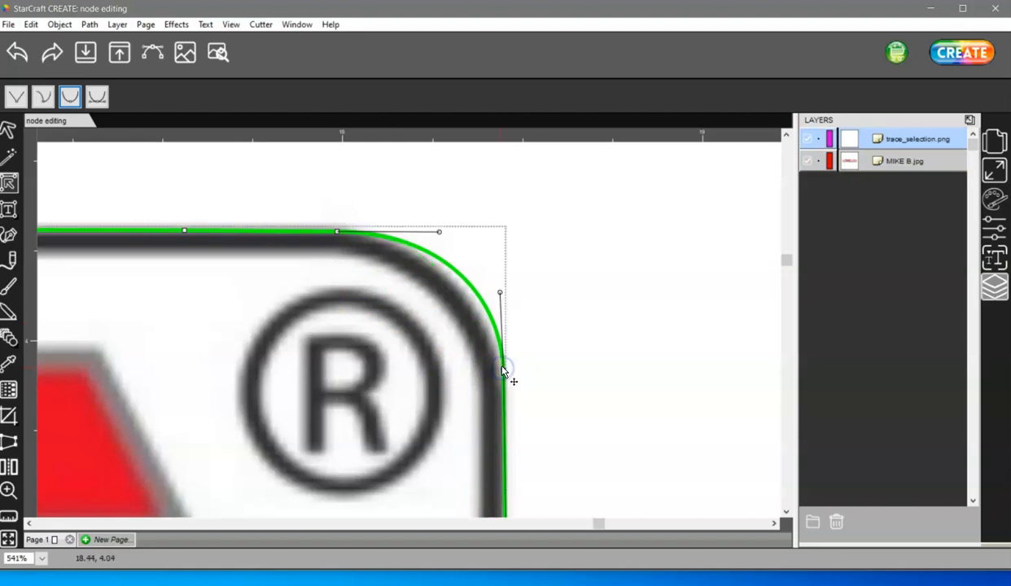
# Step: Make the right-edge node's upper handle at the upper-right corner vertical and shorten it to pull the curve toward the border
pyautogui.click(499, 293)
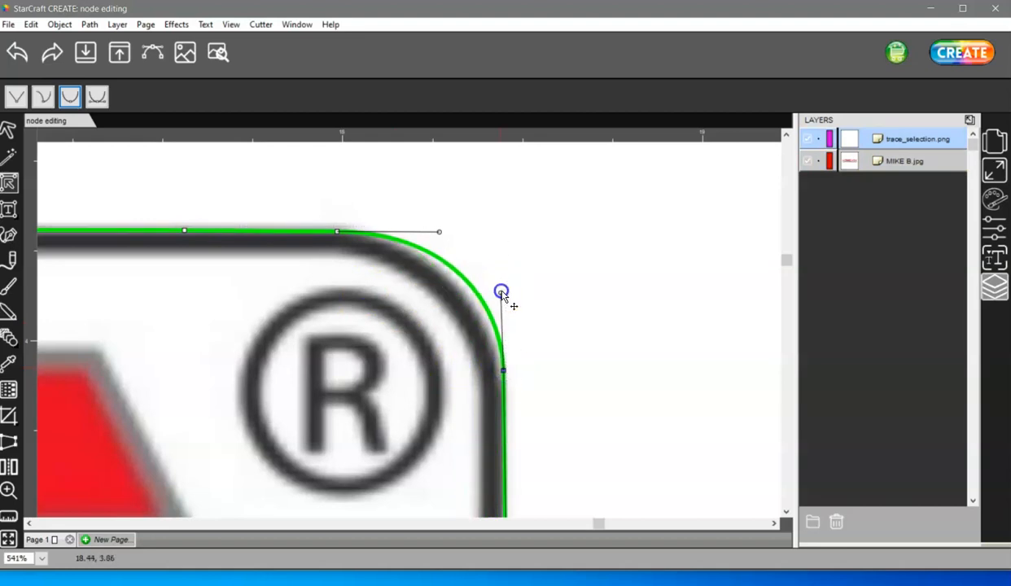
pyautogui.moveTo(500, 301); pyautogui.dragTo(496, 311)
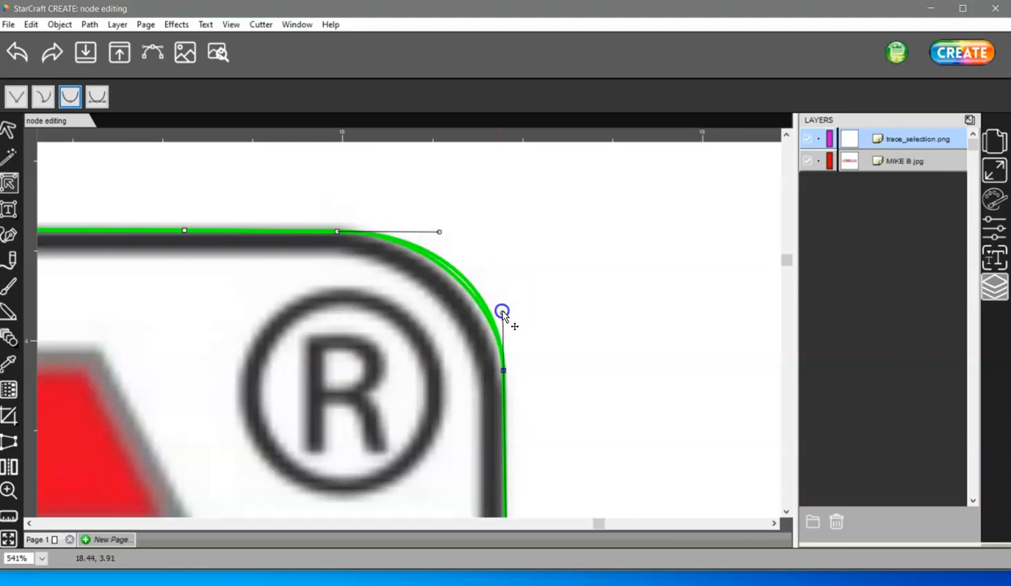
pyautogui.moveTo(503, 313); pyautogui.dragTo(500, 312)
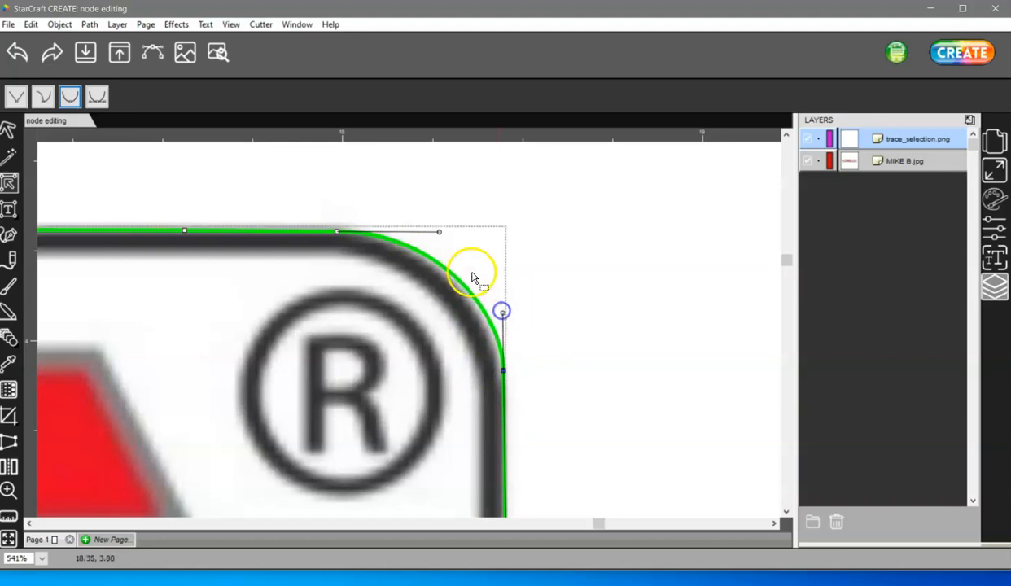
pyautogui.click(439, 234)
pyautogui.moveTo(440, 234); pyautogui.dragTo(430, 234)
pyautogui.click(502, 313)
pyautogui.moveTo(503, 322); pyautogui.dragTo(502, 323)
pyautogui.moveTo(432, 233); pyautogui.dragTo(445, 231)
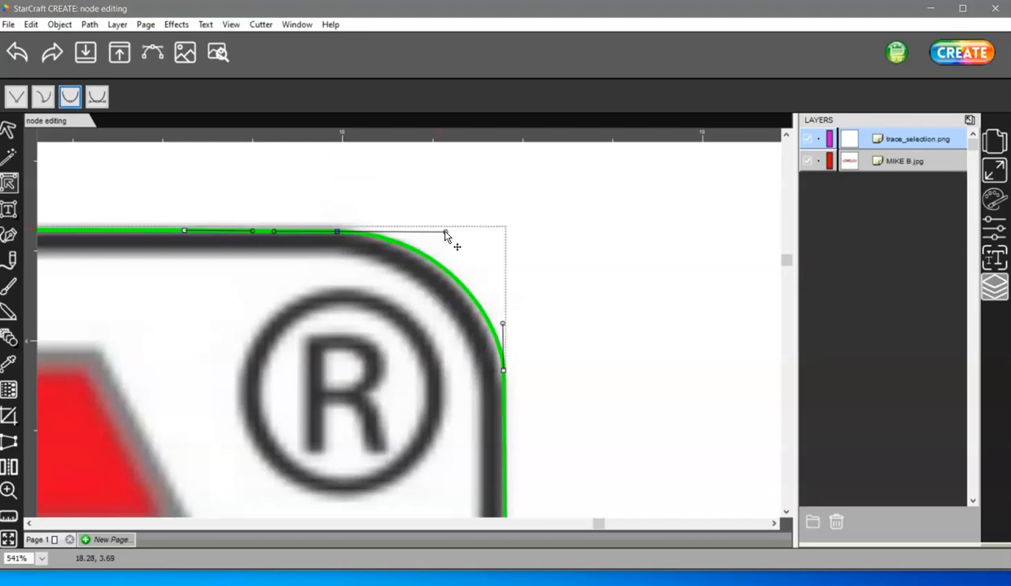
pyautogui.click(500, 323)
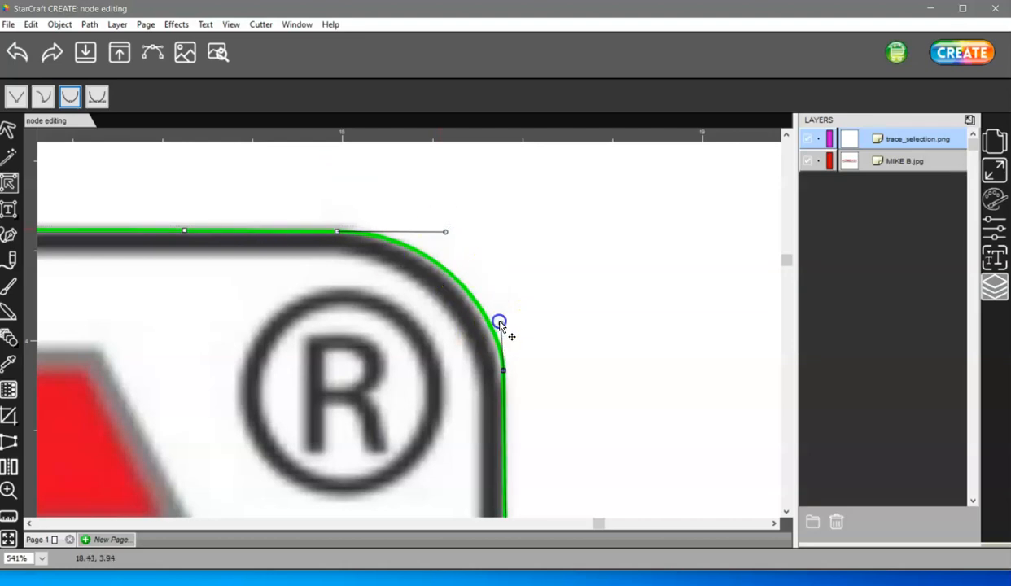
pyautogui.click(806, 162)
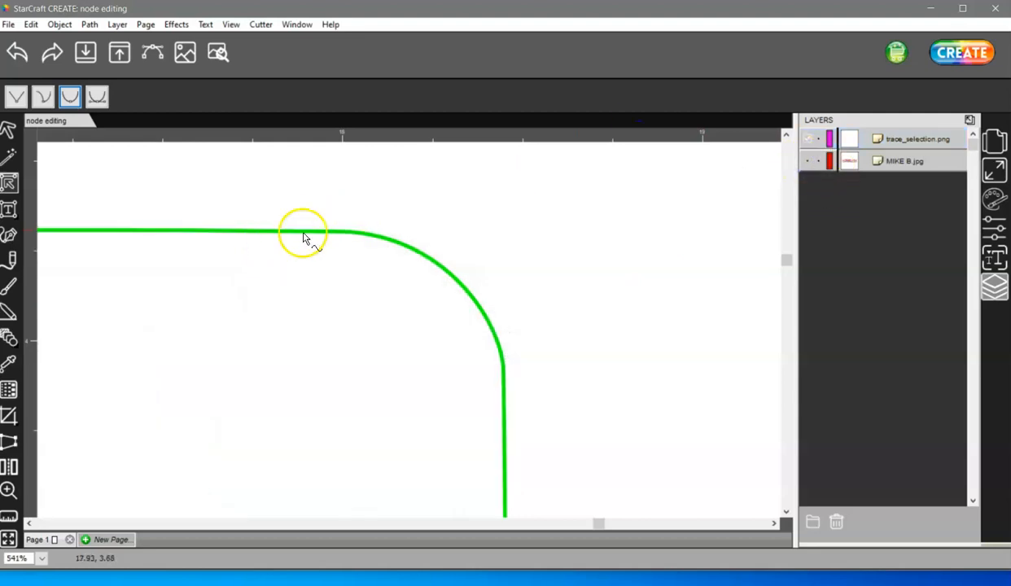
# Step: Lengthen the right-edge node's upper handle slightly at the upper-right corner to smooth where the curve meets the side
pyautogui.click(503, 366)
pyautogui.click(503, 367)
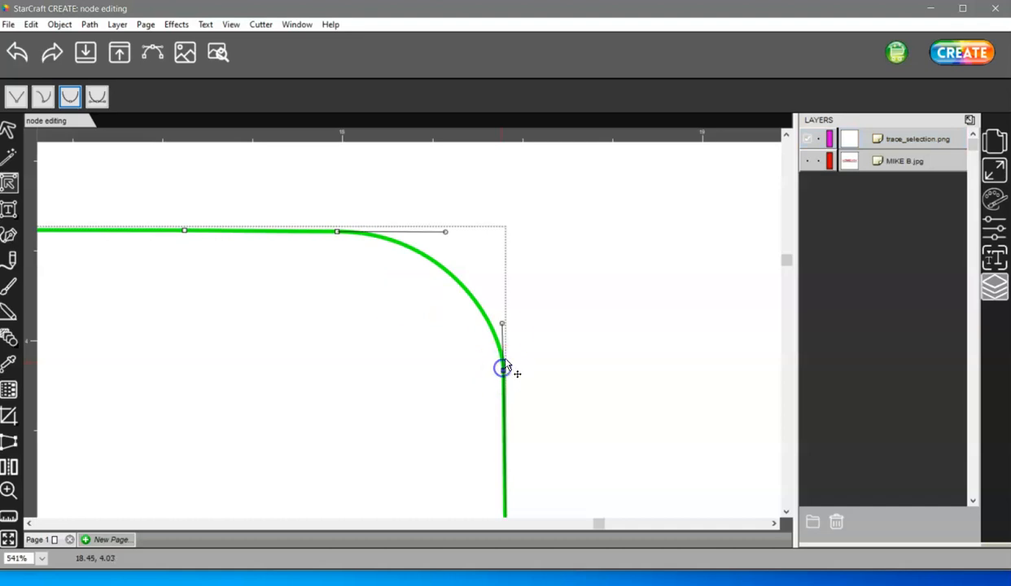
pyautogui.click(502, 317)
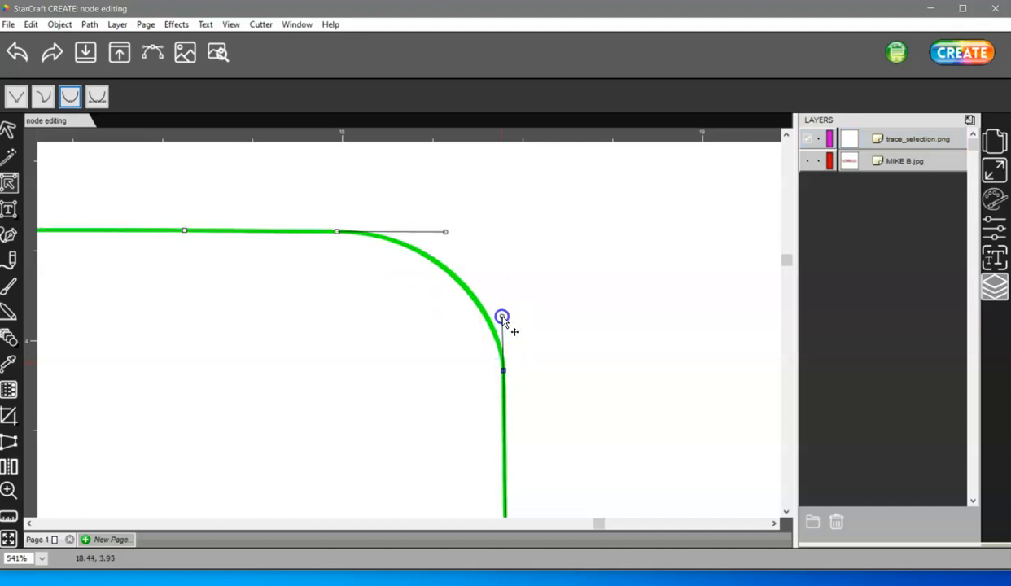
pyautogui.click(446, 231)
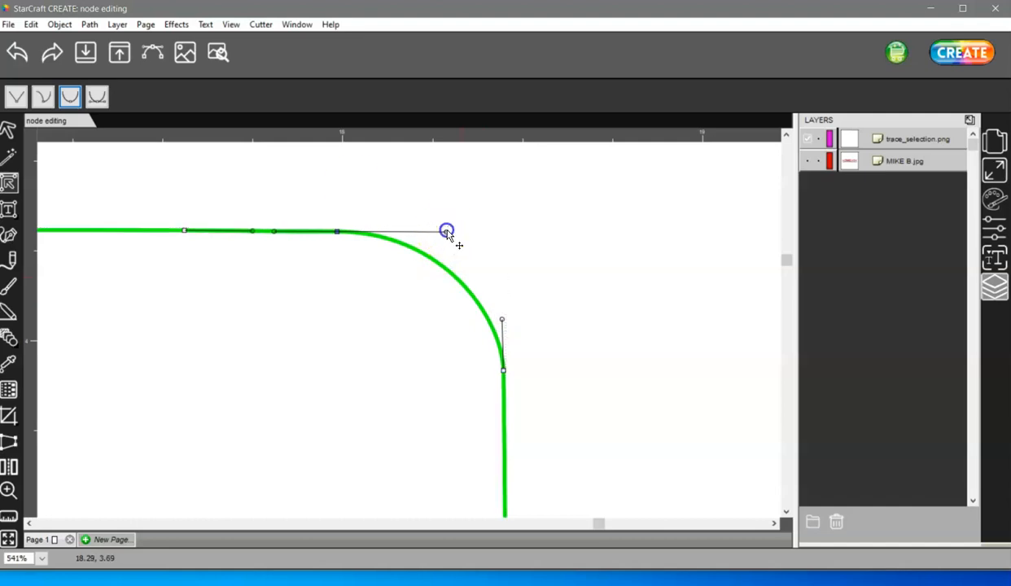
# Step: Show the MIKE B.jpg layer and shorten the upper-right corner's top-edge handle slightly to bring the curve closer to the border
pyautogui.click(807, 161)
pyautogui.click(452, 272)
pyautogui.click(446, 232)
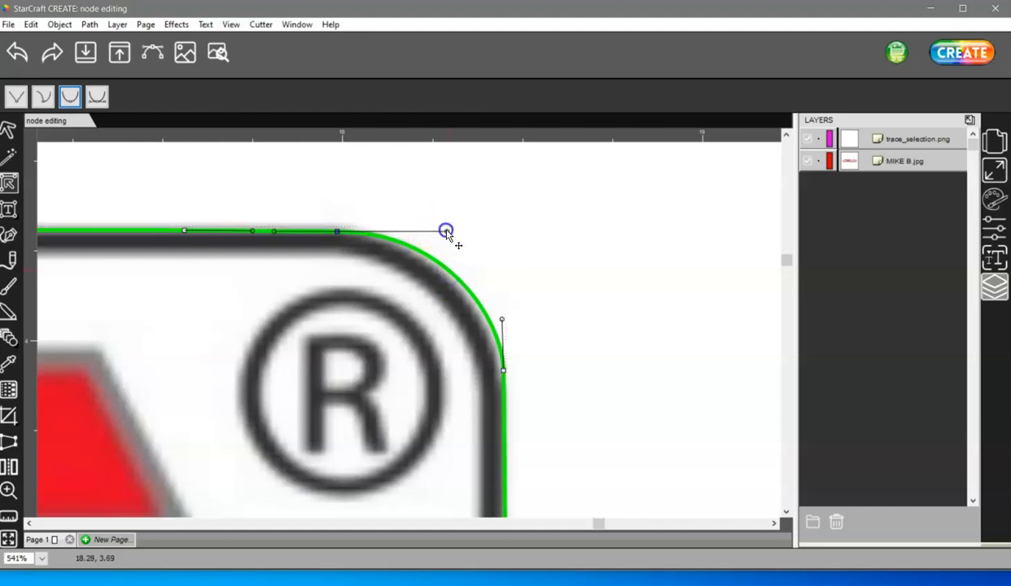
pyautogui.click(501, 320)
# Step: Move the upper-right corner's right-edge node slightly down, and refit the curve with a longer upper handle and a slightly lower top-edge handle
pyautogui.click(503, 371)
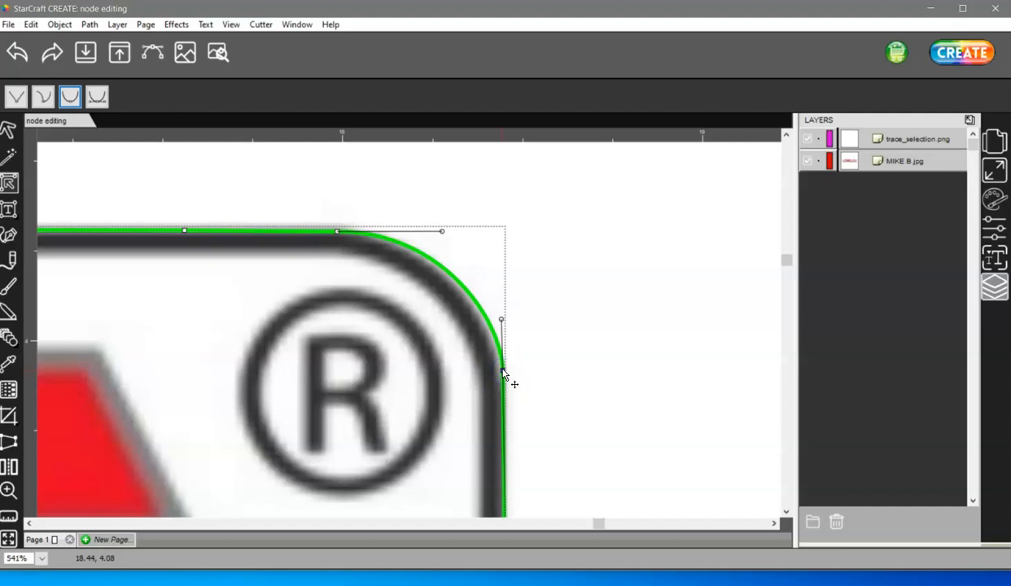
pyautogui.click(500, 326)
pyautogui.moveTo(500, 326); pyautogui.dragTo(500, 313)
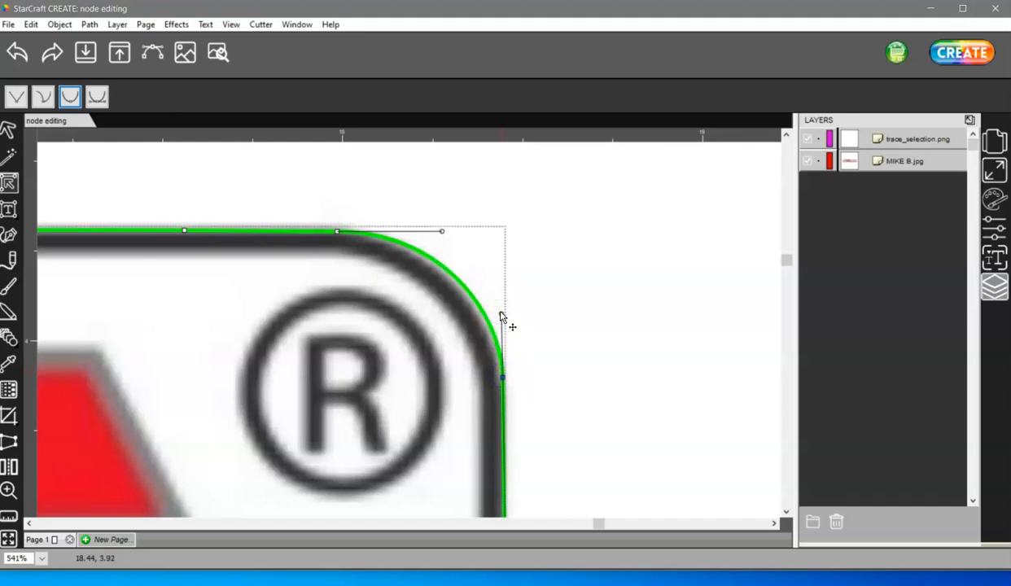
pyautogui.click(442, 235)
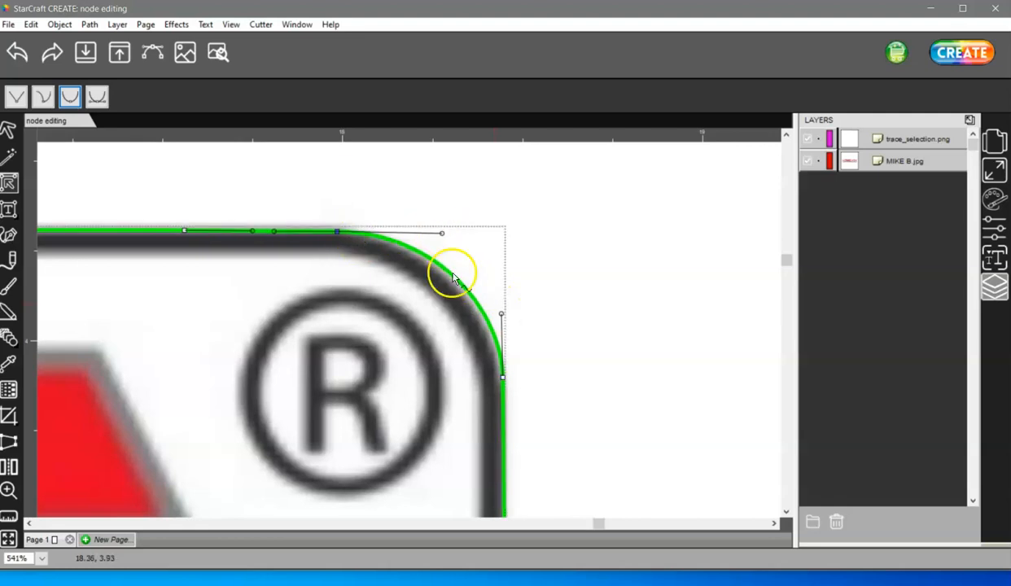
pyautogui.click(623, 206)
# Step: Examine the traced outline with the MIKE B.jpg layer hidden, and show that layer again with the whole page in view
pyautogui.moveTo(787, 260)
pyautogui.mouseDown()
pyautogui.moveTo(785, 334)
pyautogui.moveTo(787, 263)
pyautogui.mouseUp()
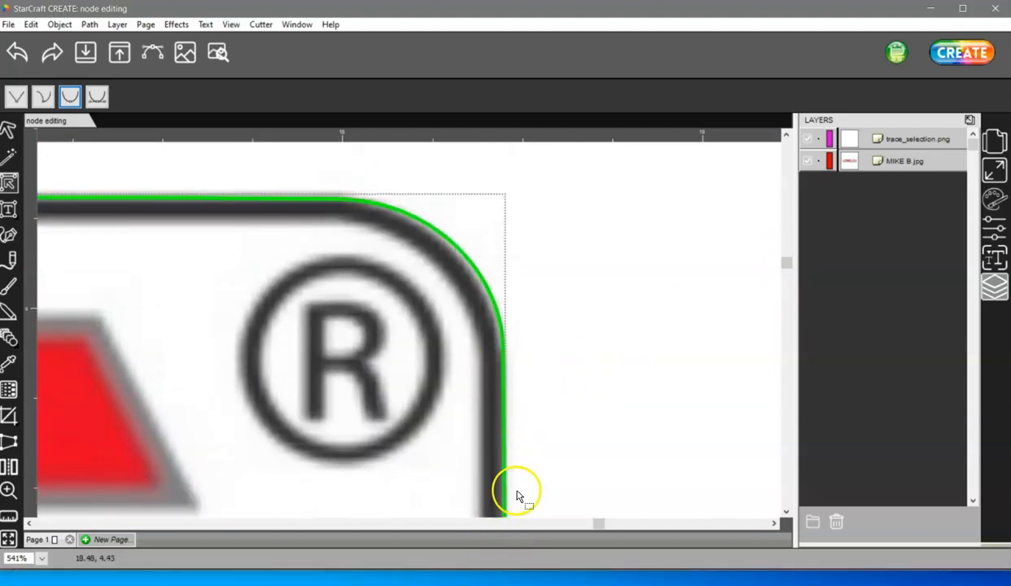
pyautogui.click(807, 161)
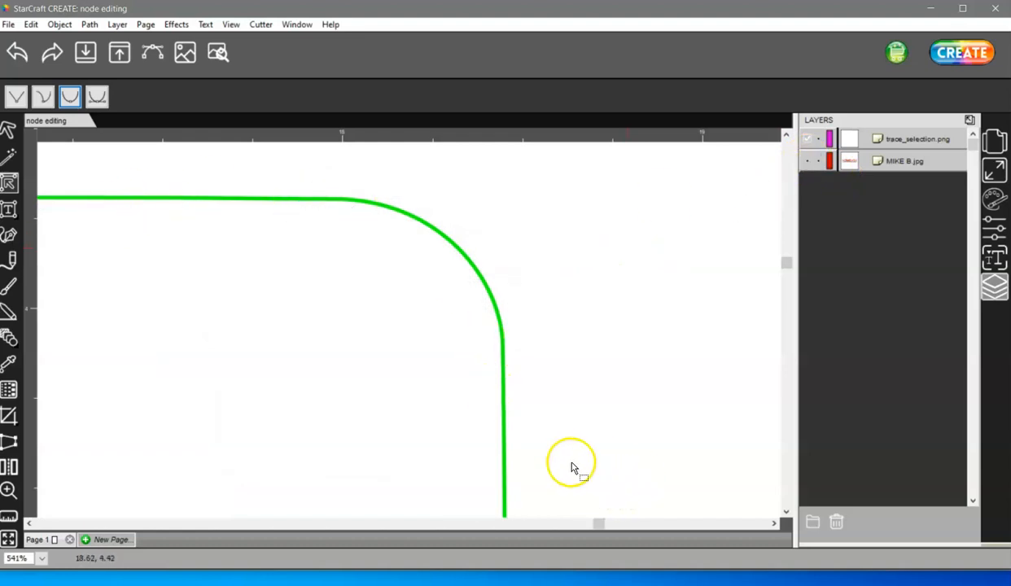
pyautogui.moveTo(602, 523); pyautogui.dragTo(342, 521)
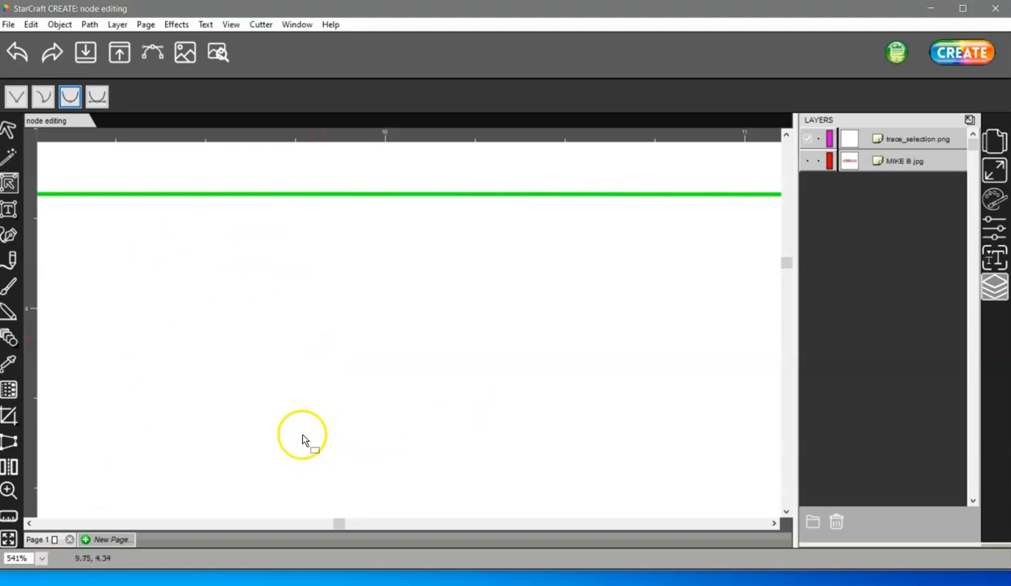
pyautogui.click(9, 490)
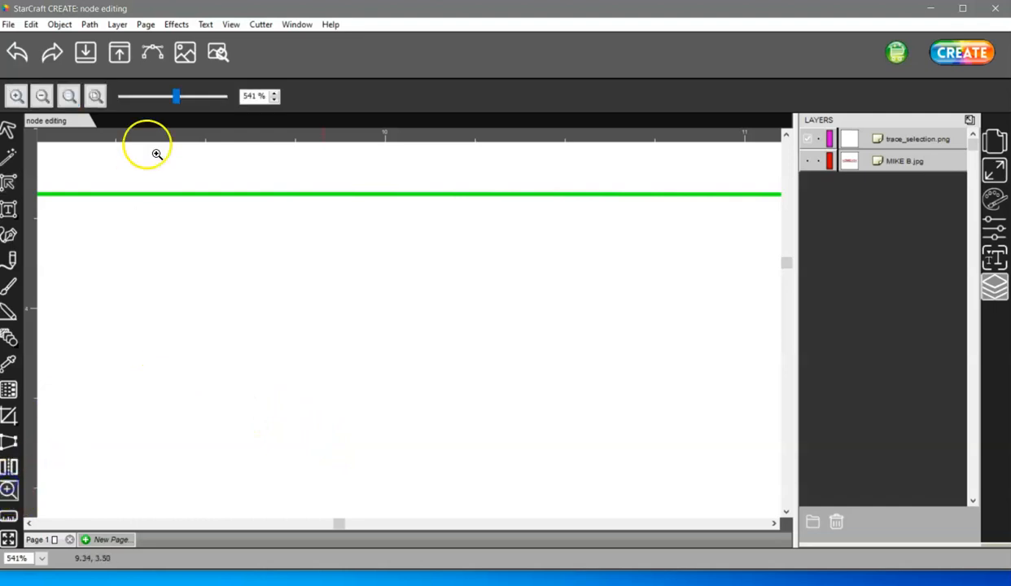
pyautogui.click(95, 96)
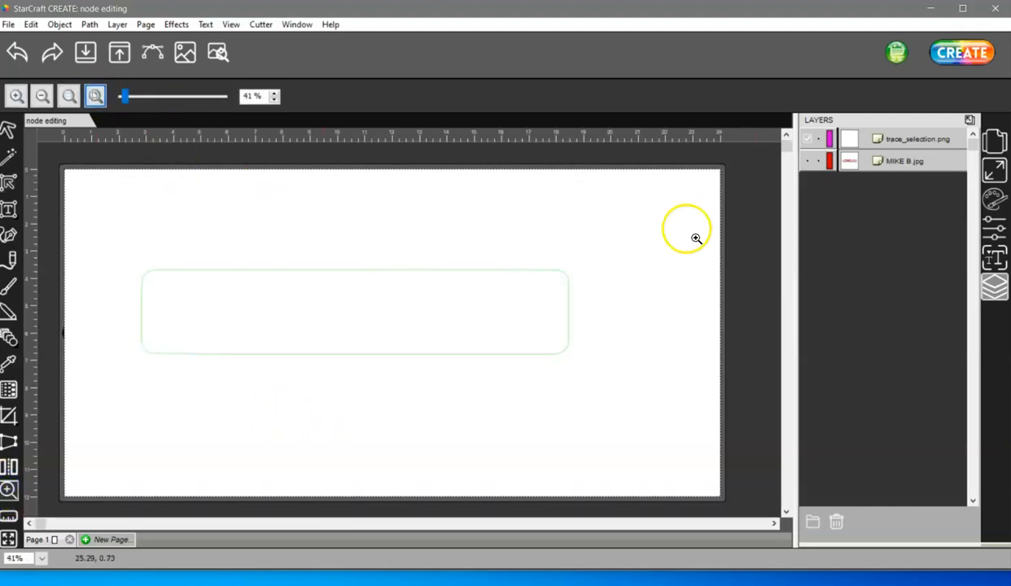
pyautogui.click(807, 160)
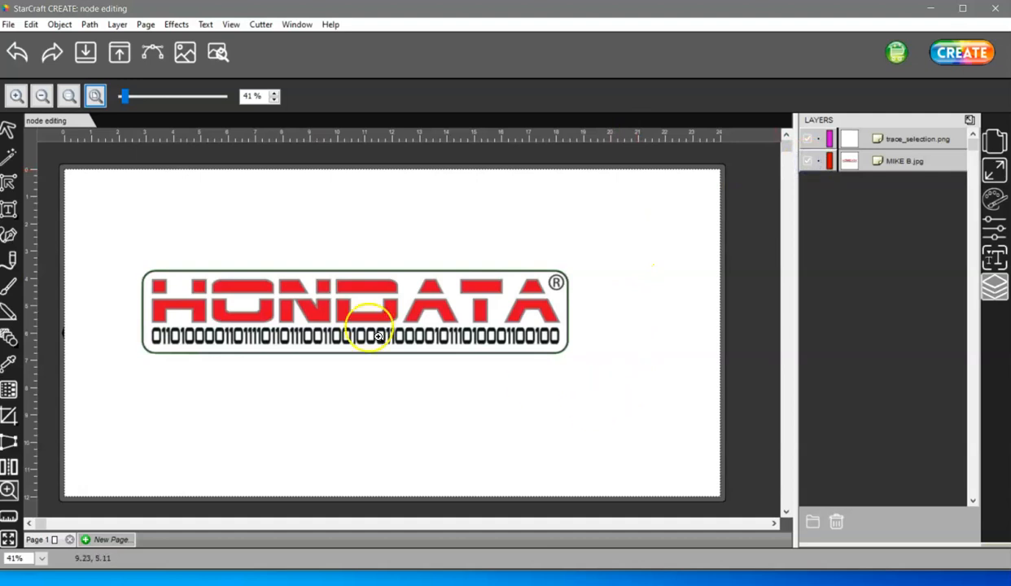
pyautogui.click(9, 132)
pyautogui.moveTo(103, 226); pyautogui.dragTo(628, 409)
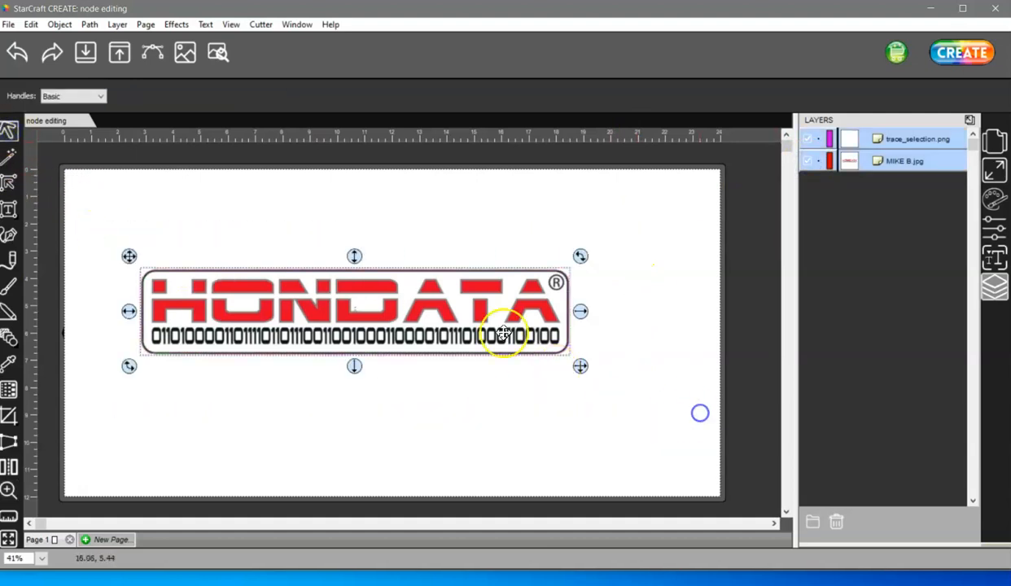
pyautogui.rightClick(501, 266)
pyautogui.click(553, 462)
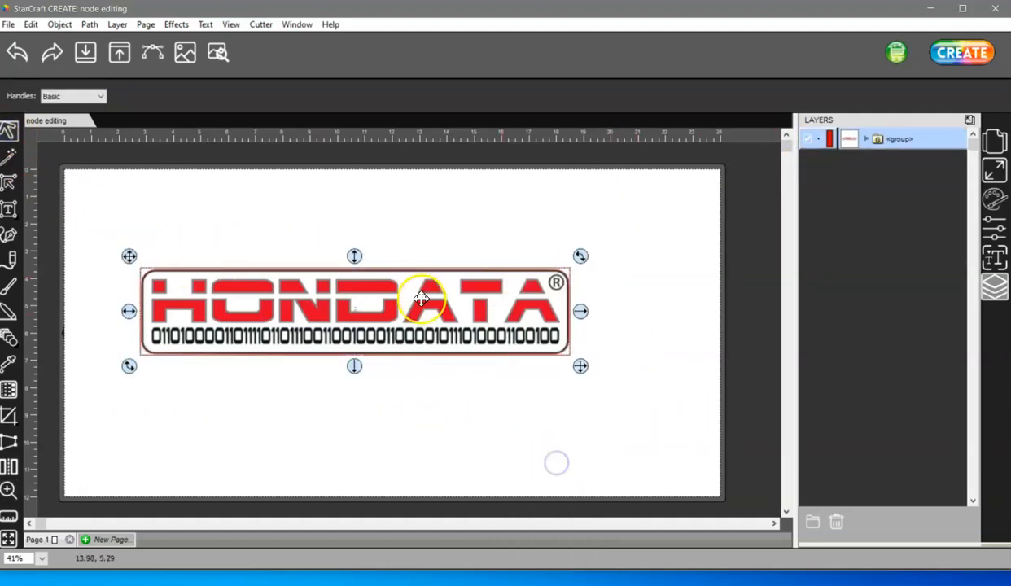
pyautogui.rightClick(513, 303)
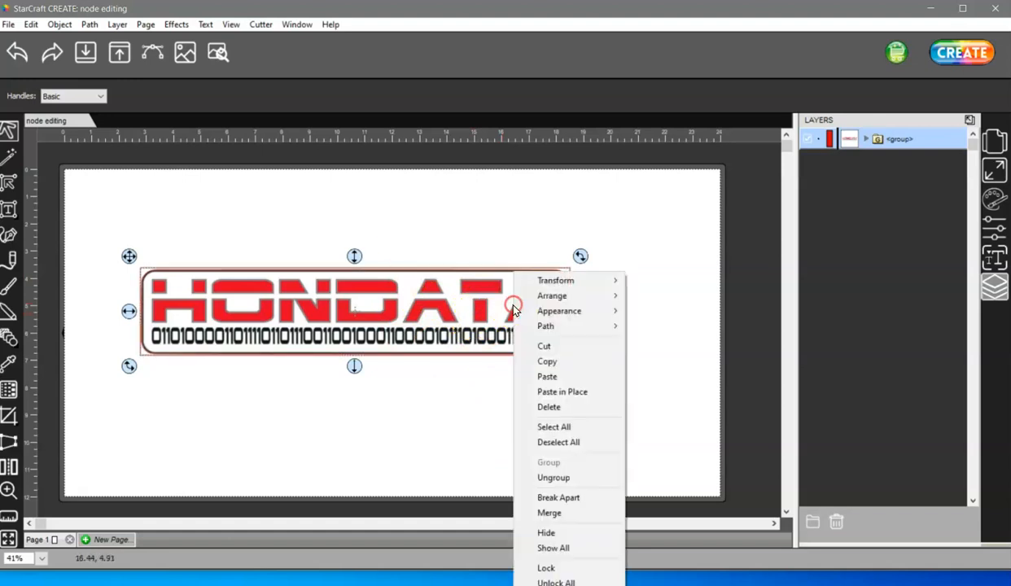
pyautogui.click(584, 478)
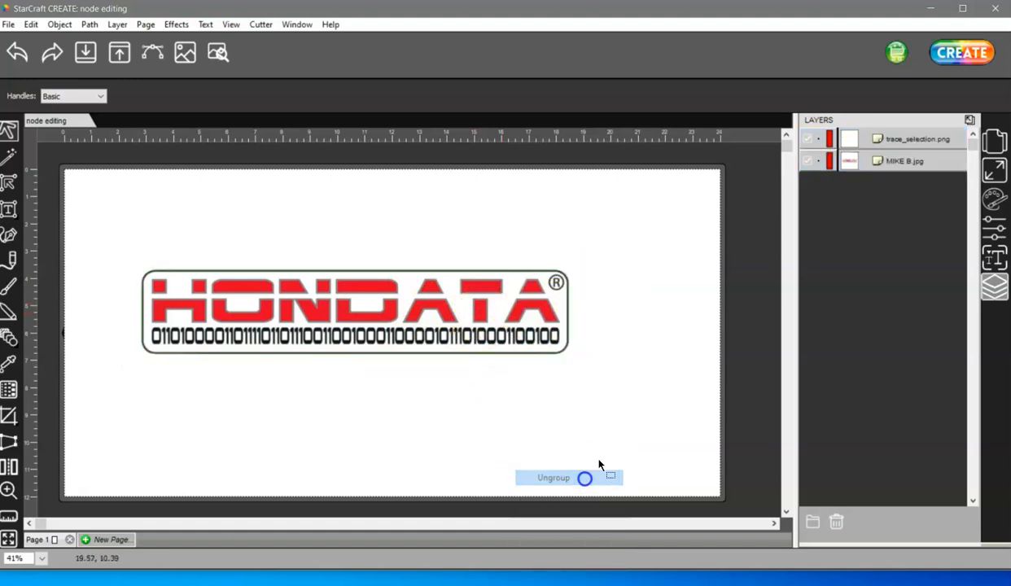
# Step: Check the MIKE B.jpg layer's cut line type and set the trace_selection.png outline's cut line type to Print+Cut Cut
pyautogui.click(905, 161)
pyautogui.click(994, 232)
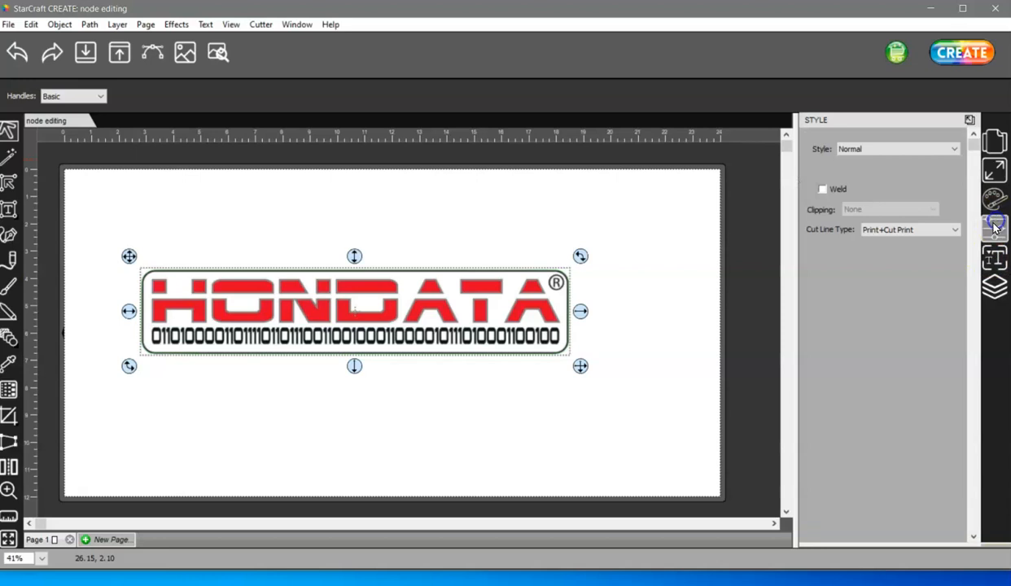
pyautogui.click(1000, 289)
pyautogui.click(909, 138)
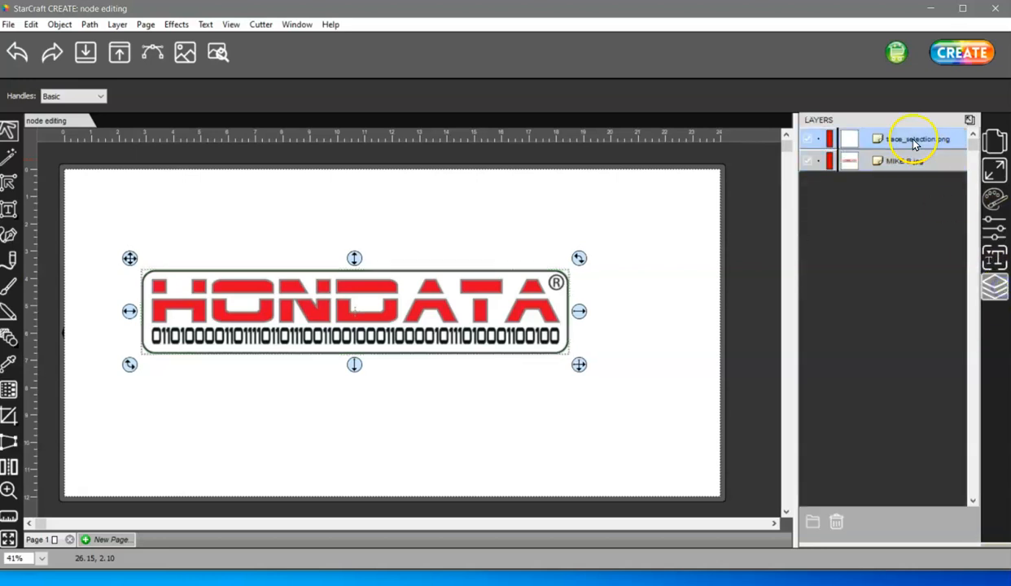
pyautogui.click(995, 259)
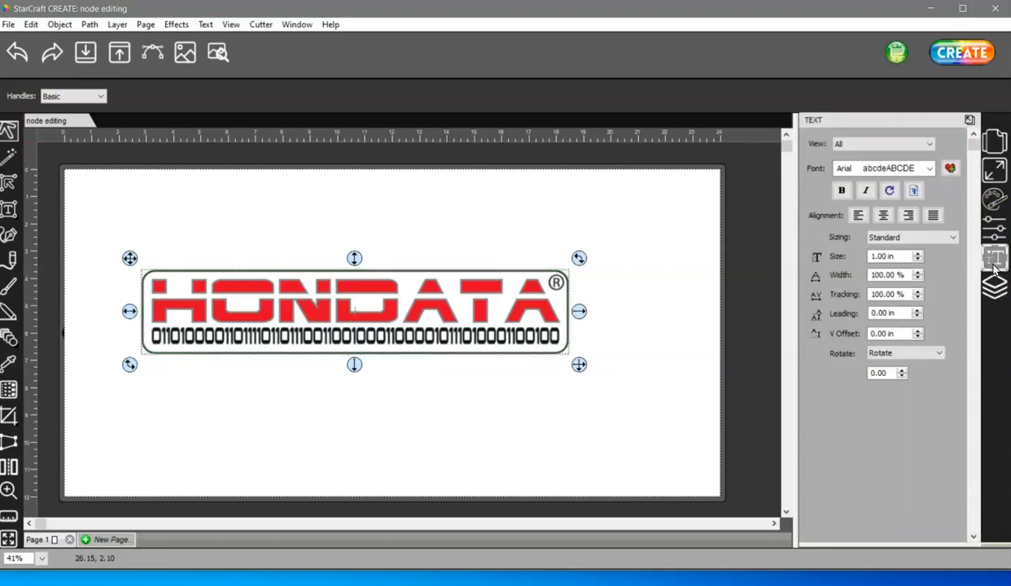
pyautogui.click(994, 228)
pyautogui.click(910, 233)
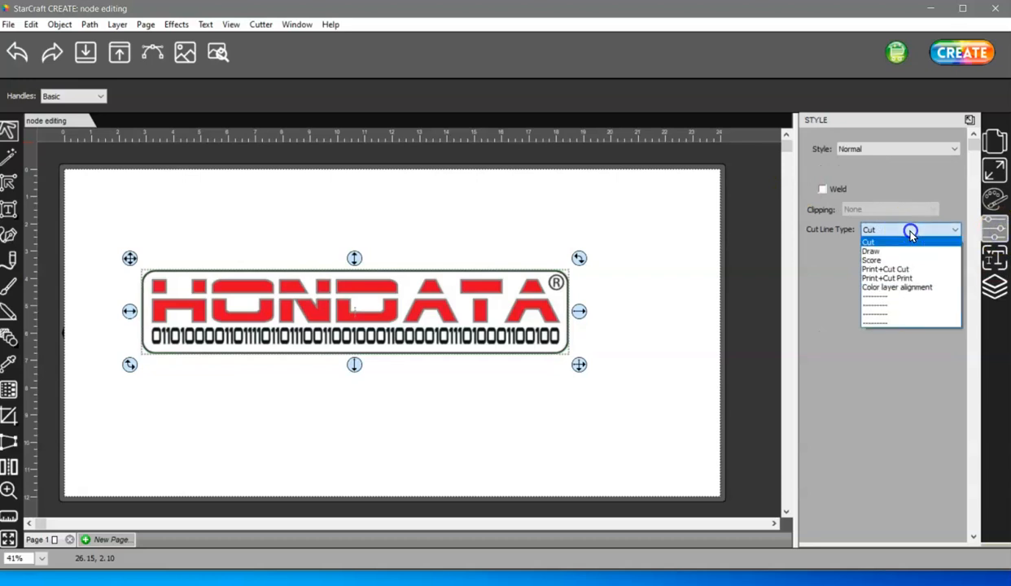
pyautogui.click(930, 271)
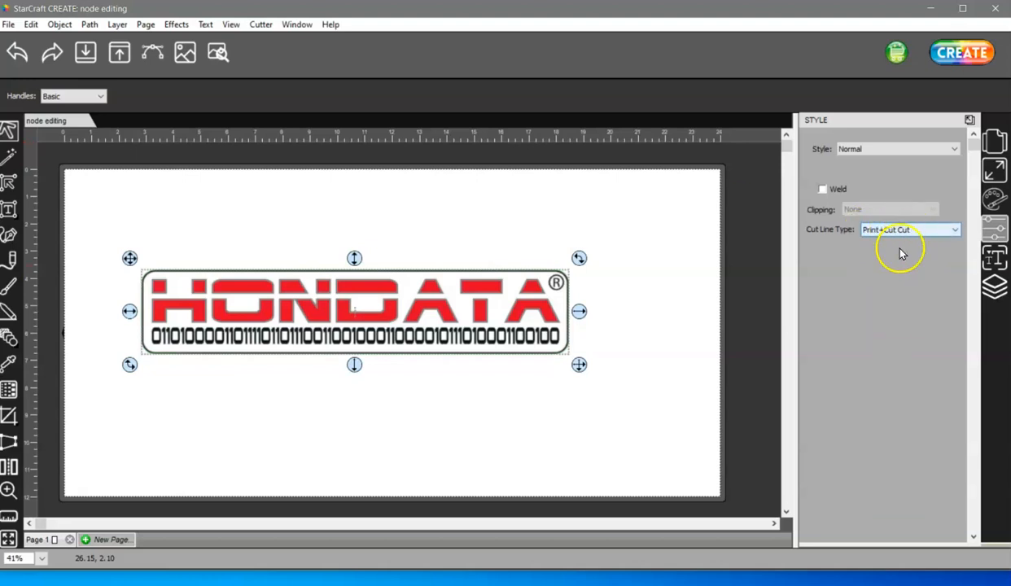
# Step: Group the traced outline with the HONDATA image and deselect the group
pyautogui.moveTo(551, 374); pyautogui.dragTo(99, 225)
pyautogui.rightClick(343, 275)
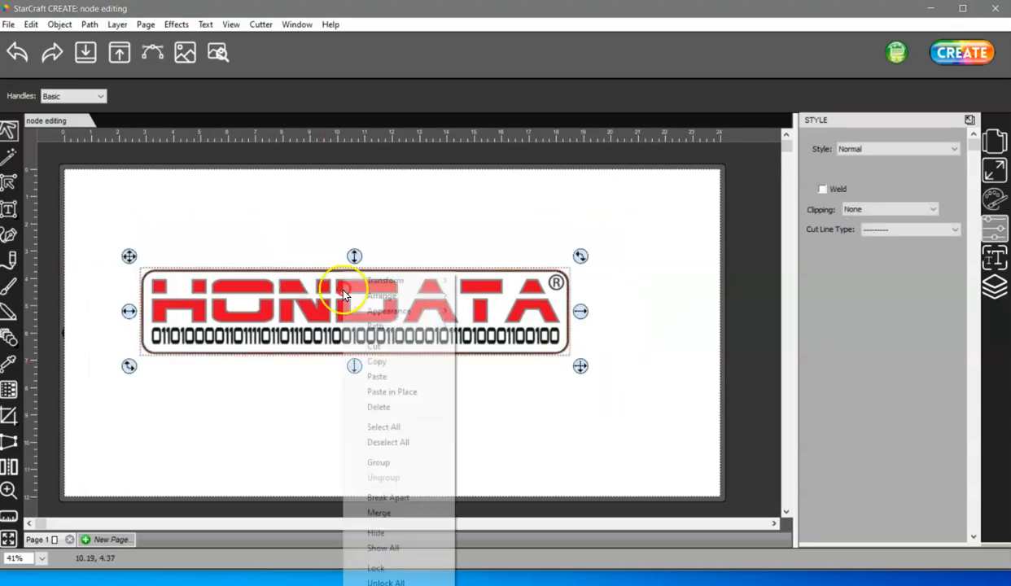
pyautogui.click(396, 462)
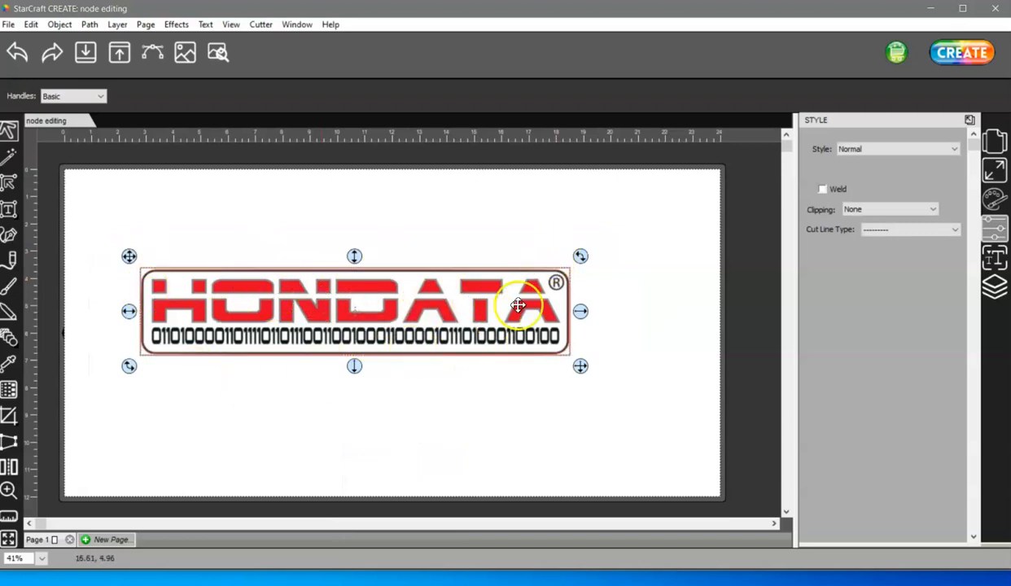
pyautogui.click(387, 235)
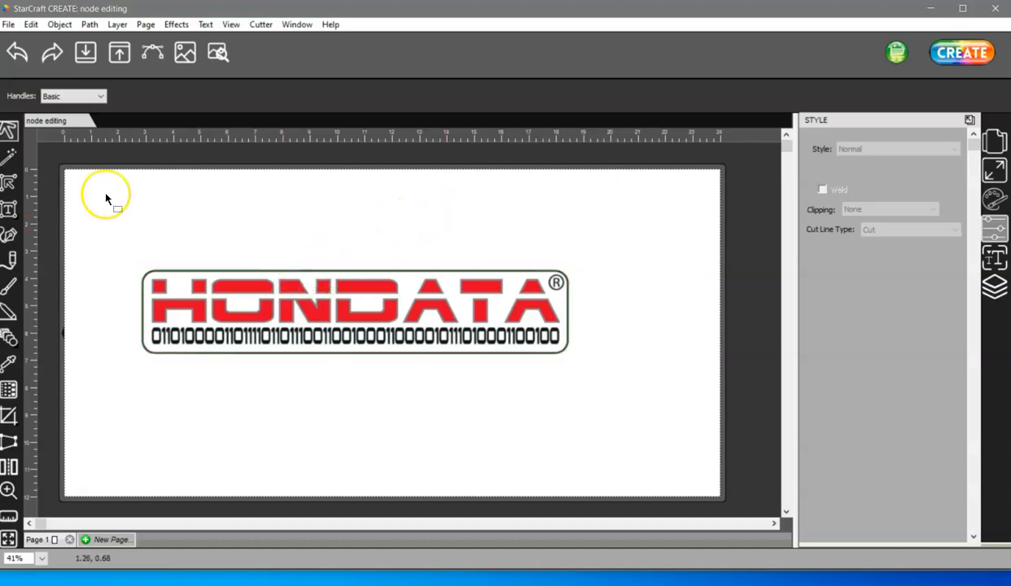
pyautogui.click(90, 24)
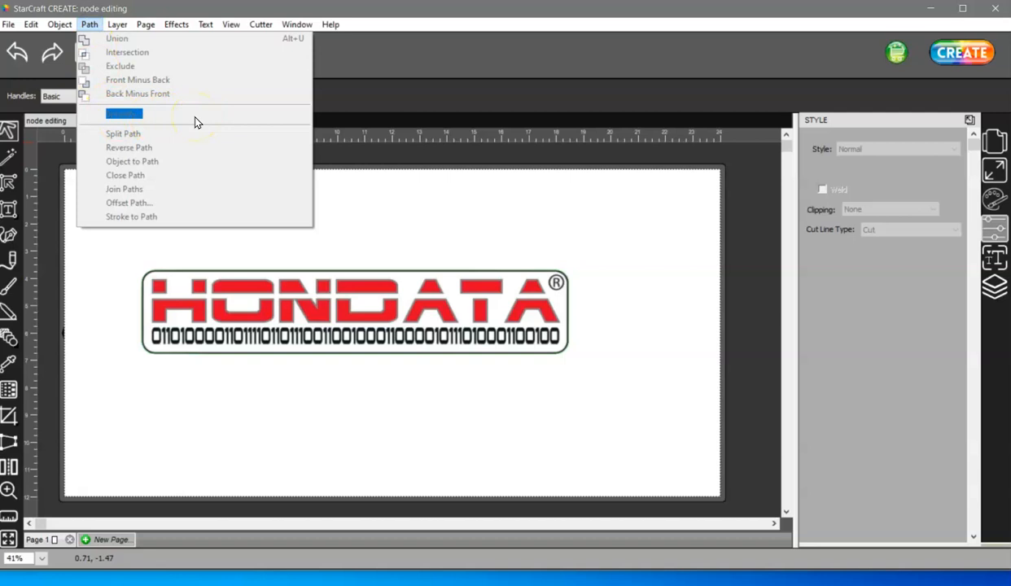
pyautogui.click(397, 201)
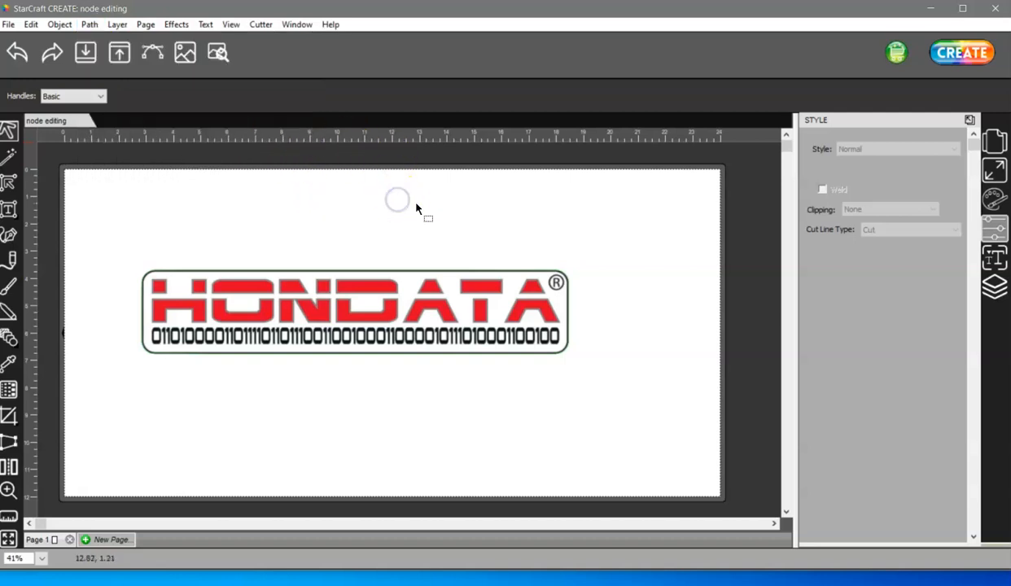